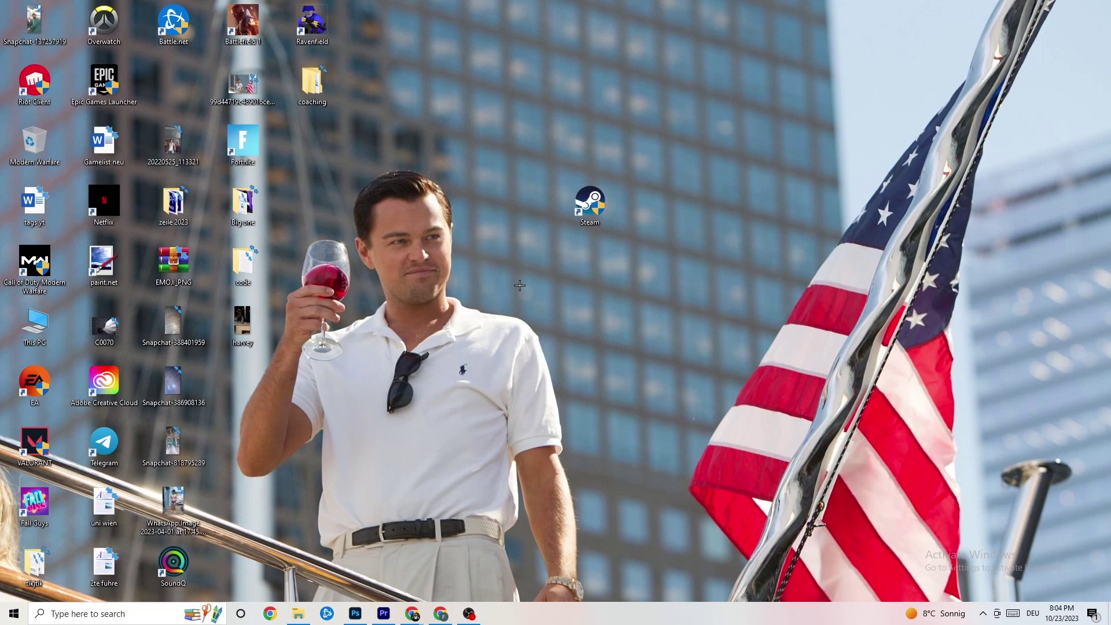
Open the compatibility settings in the Steam desktop shortcut's properties.
drag(586, 214, 518, 251)
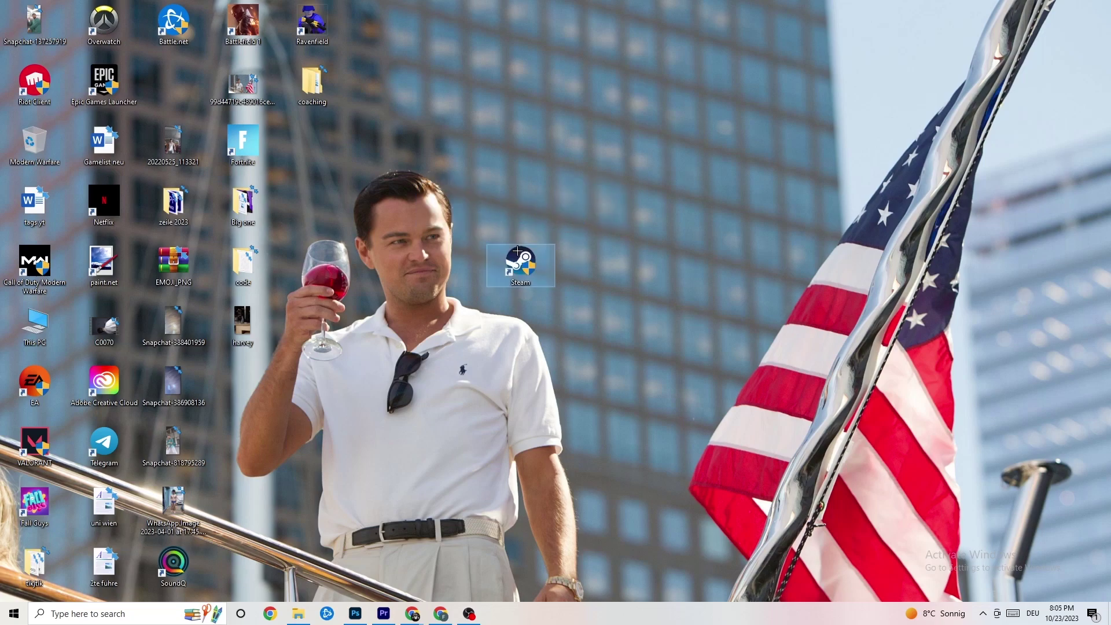
right_click(524, 268)
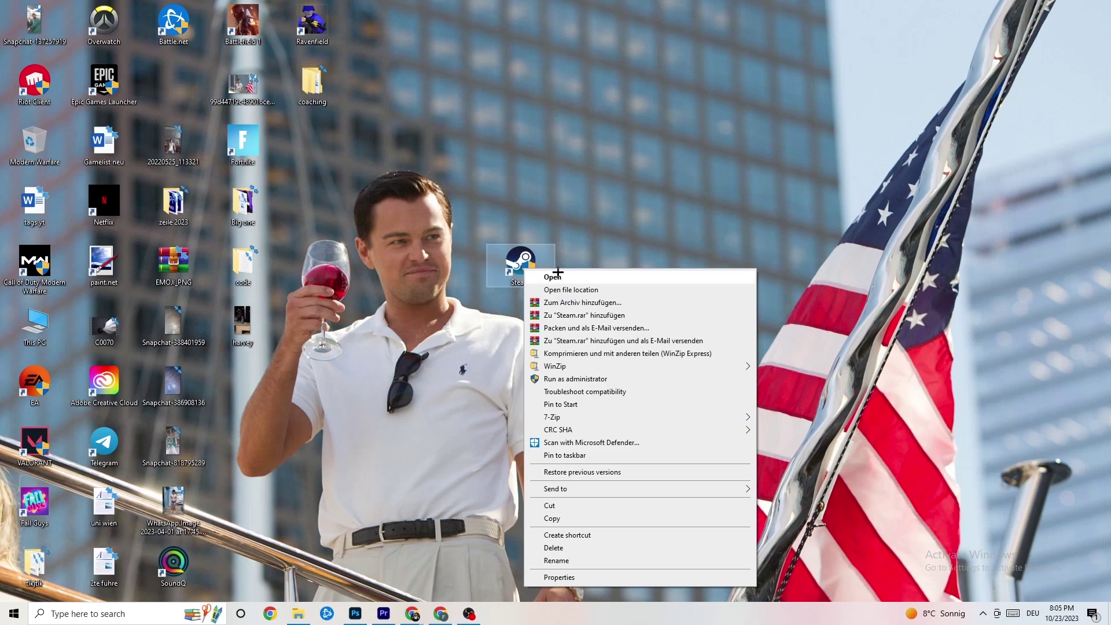
click(593, 577)
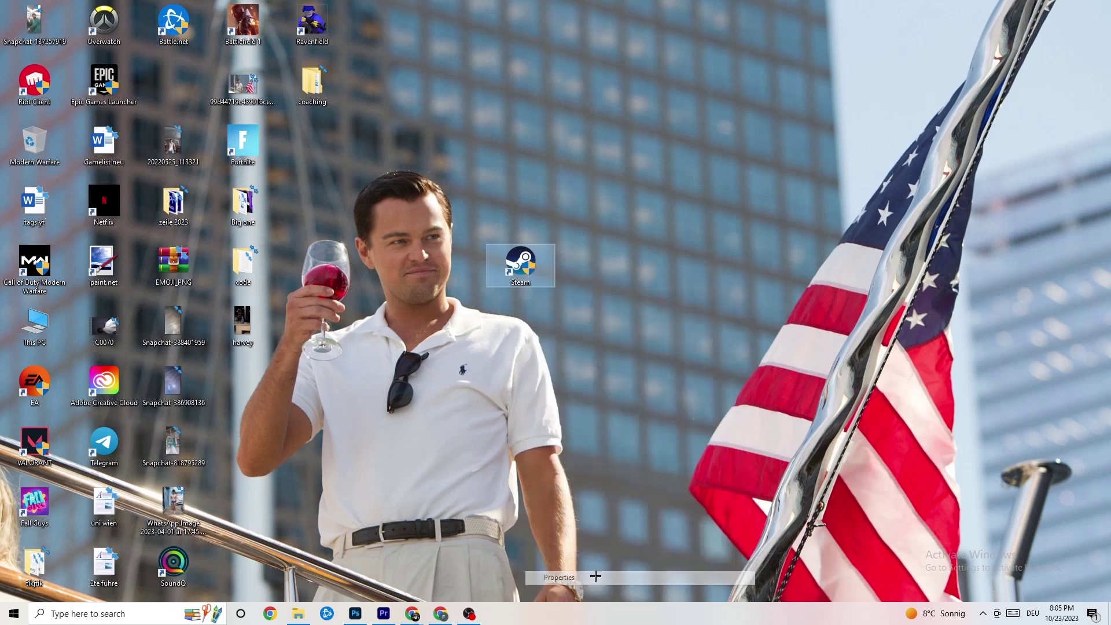
drag(610, 277, 521, 155)
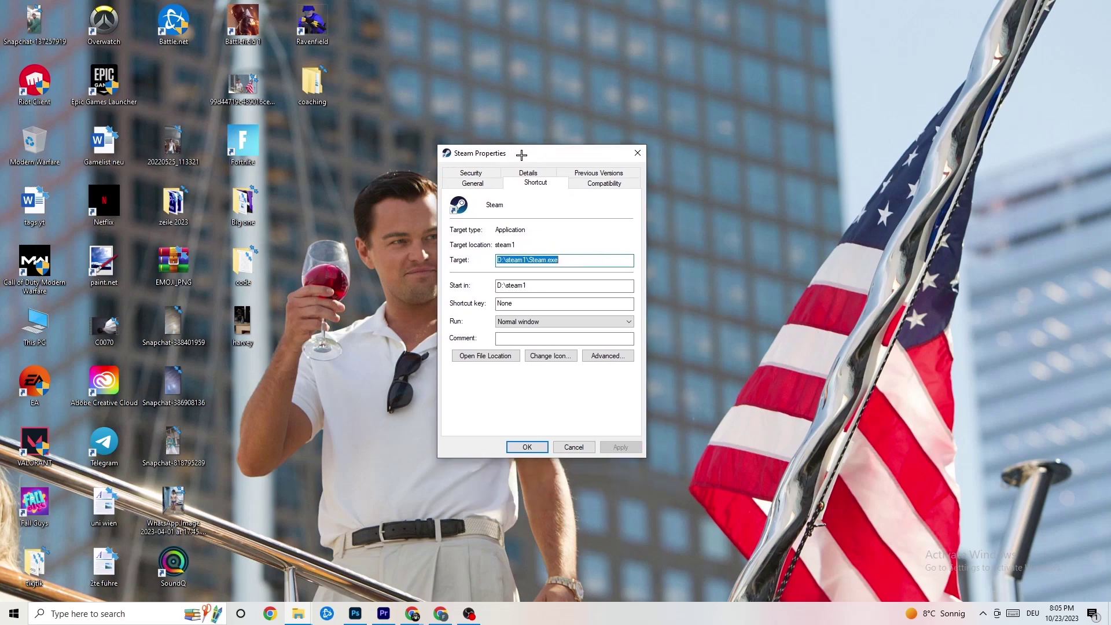
click(600, 184)
drag(561, 156, 530, 81)
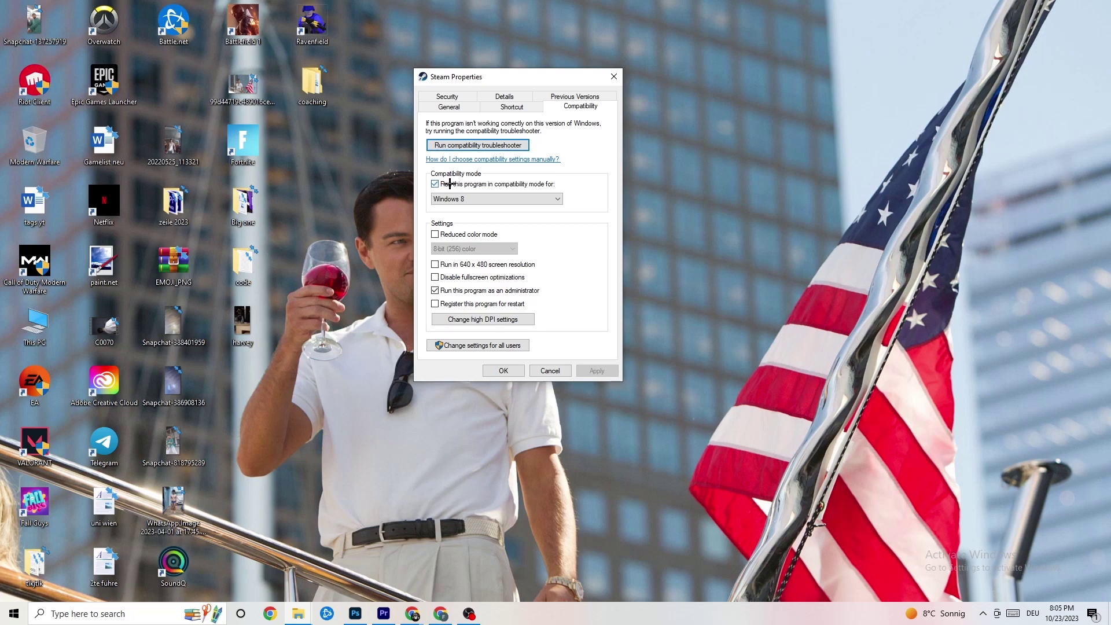
Review the Windows version choice for Steam's compatibility mode and accept the shortcut's properties.
click(554, 196)
click(580, 187)
click(511, 368)
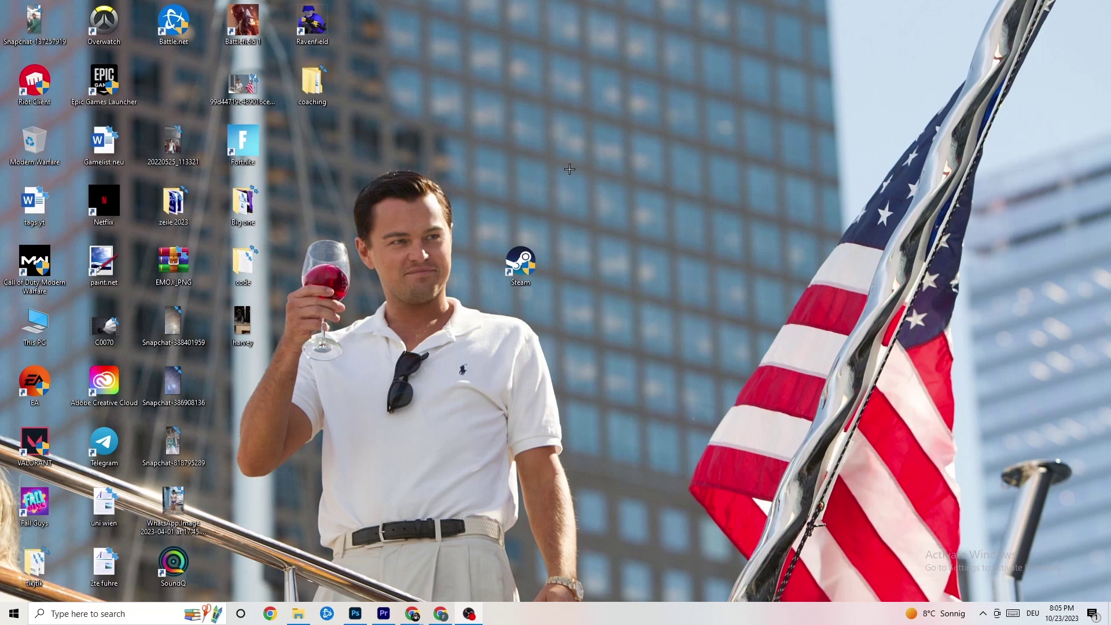
drag(534, 267, 524, 165)
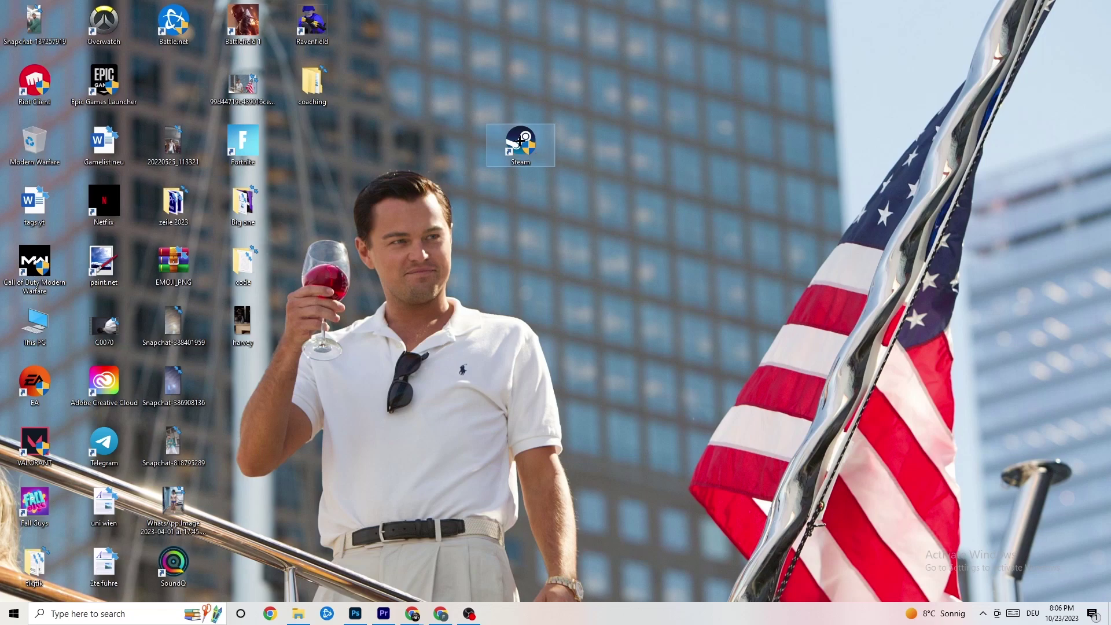
drag(521, 141, 451, 198)
click(481, 158)
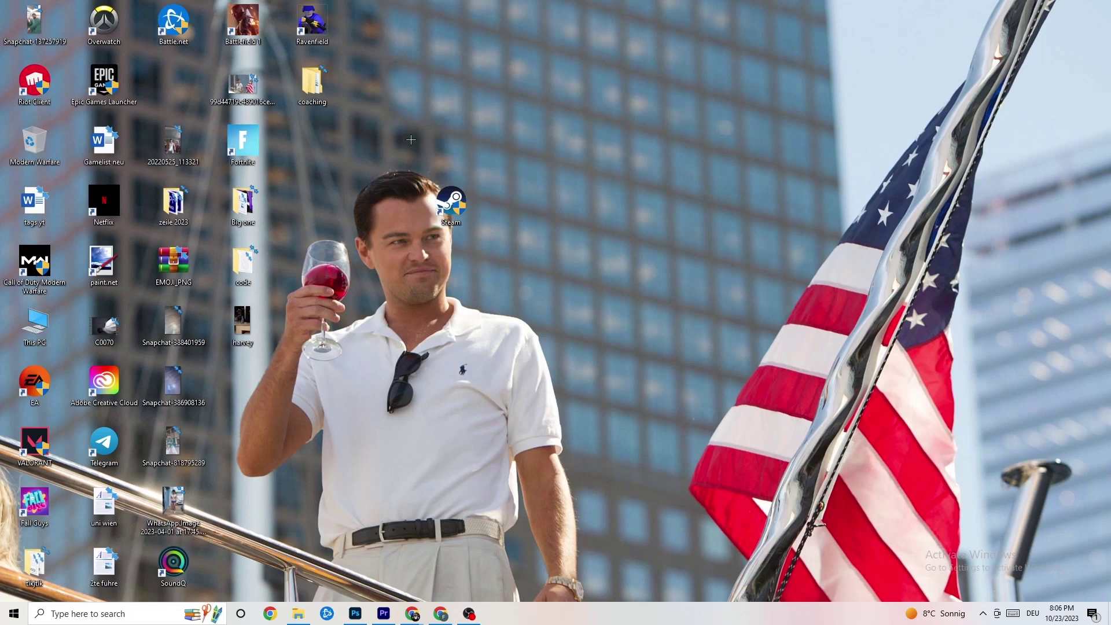
drag(446, 186, 516, 185)
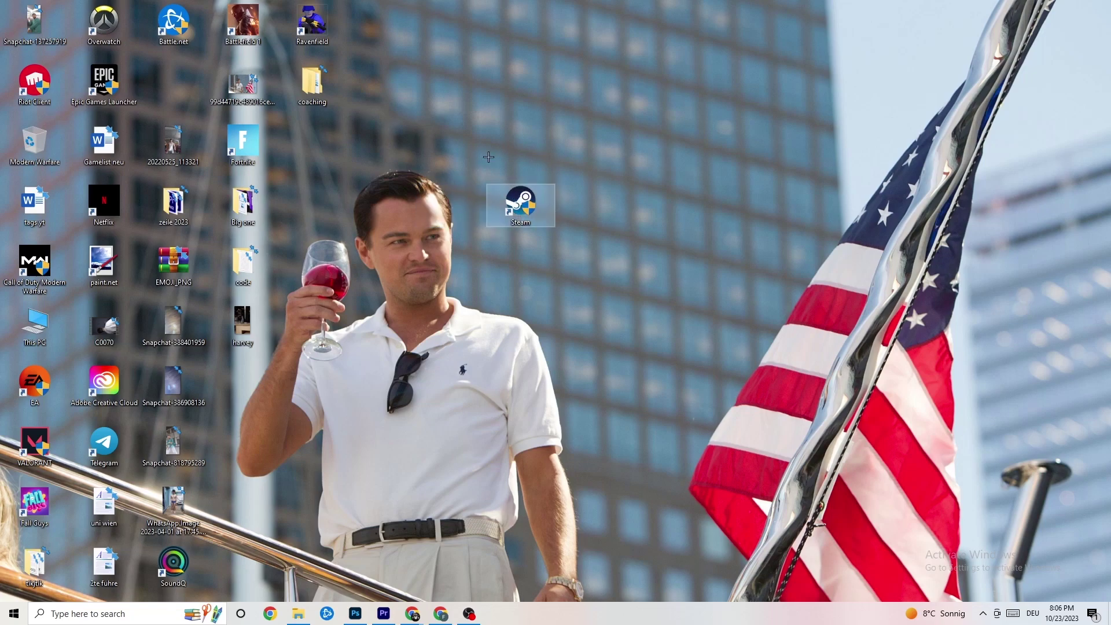
Recheck the Steam shortcut's compatibility and administrator settings and close its properties.
right_click(518, 219)
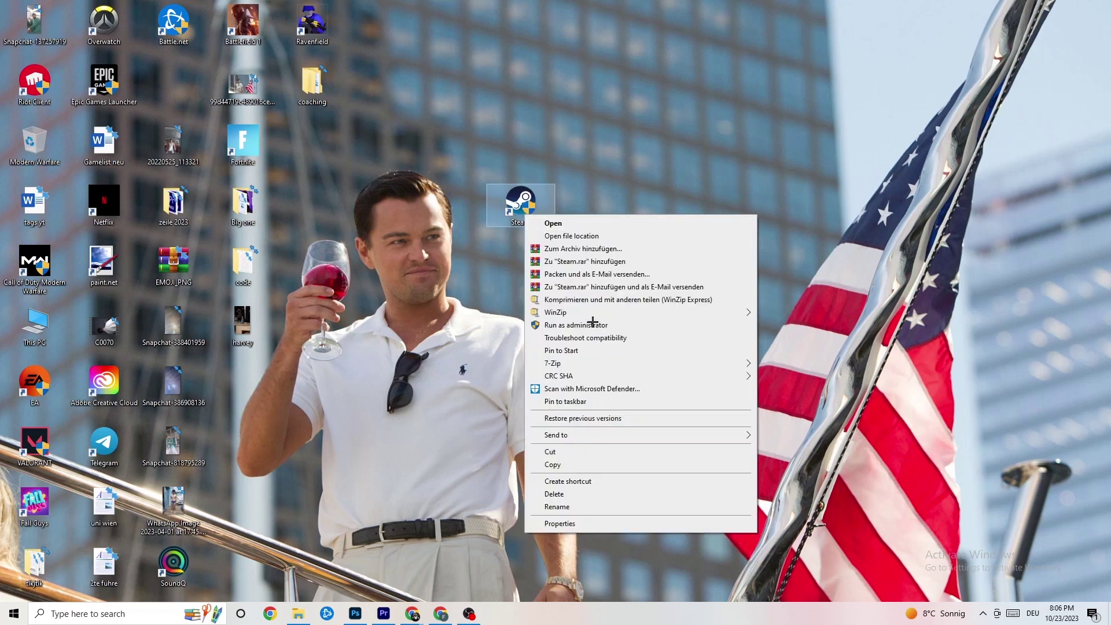
click(580, 524)
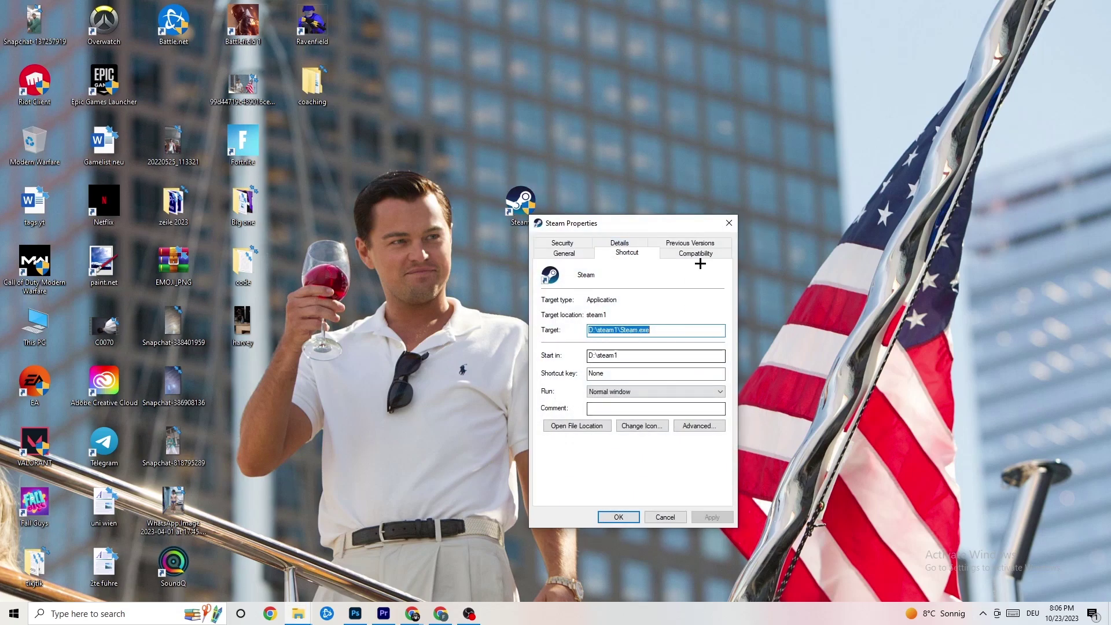
click(724, 253)
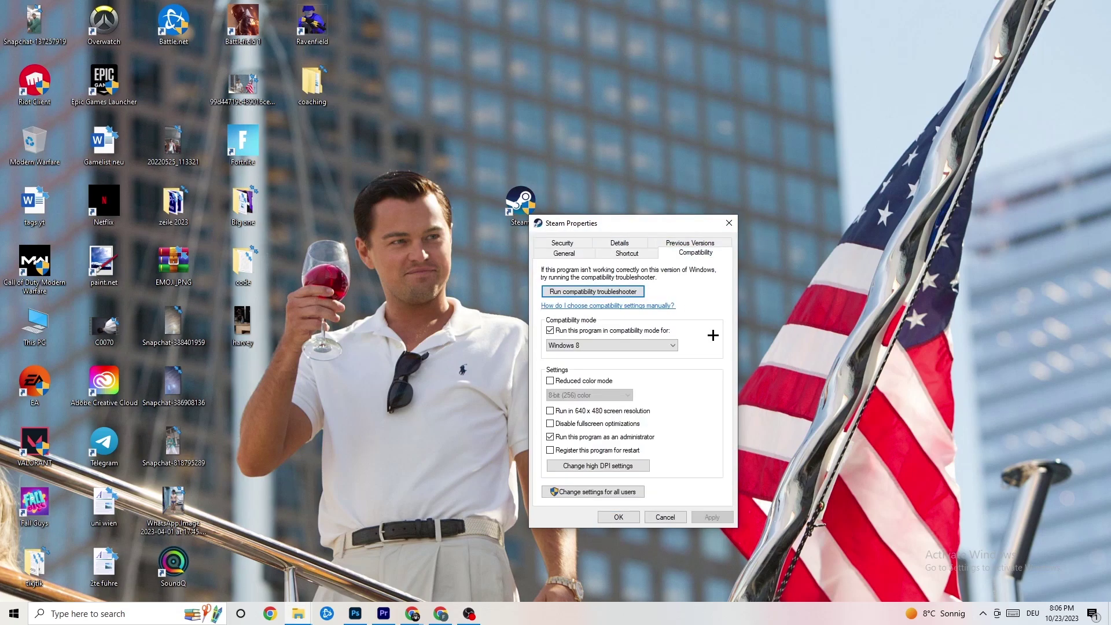
click(729, 222)
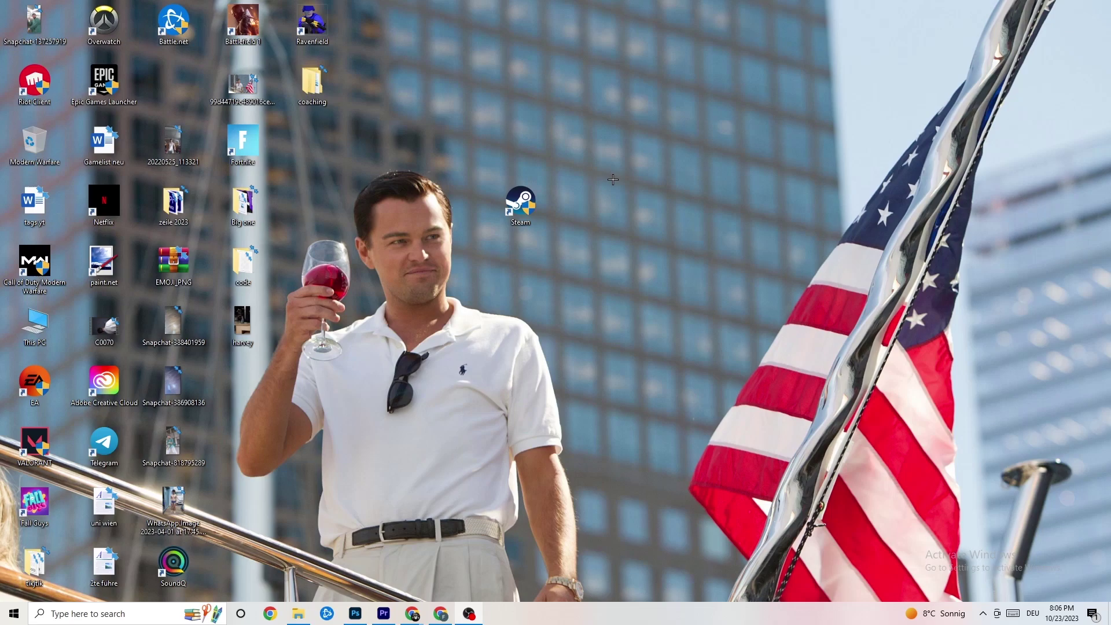
Move the Steam shortcut into the desktop icon grid directly below Battle.net.
drag(512, 200, 173, 83)
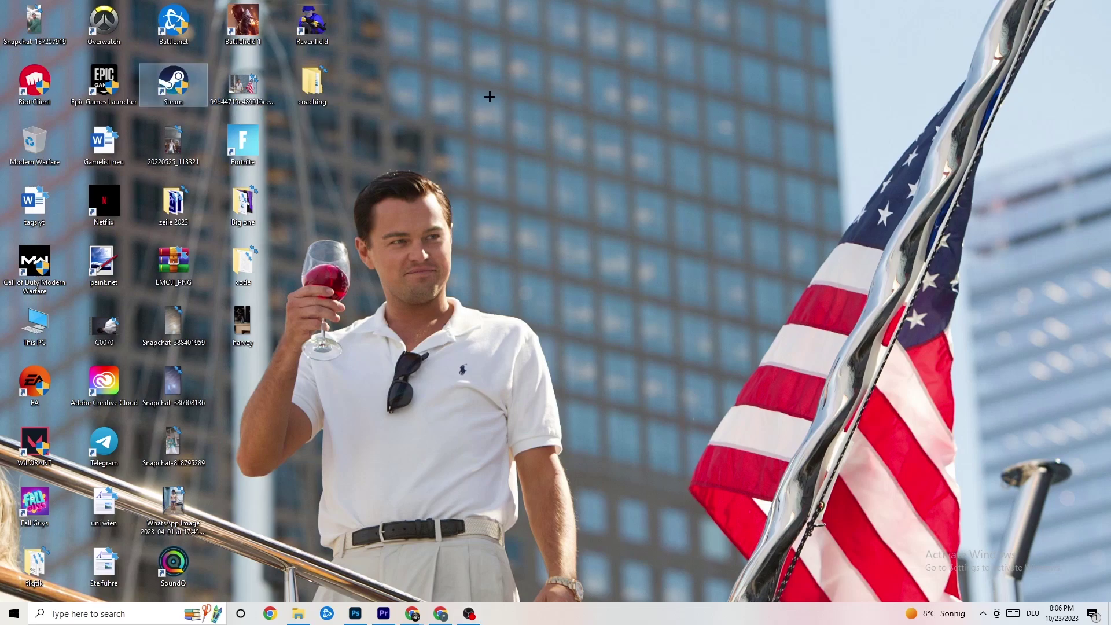
click(539, 113)
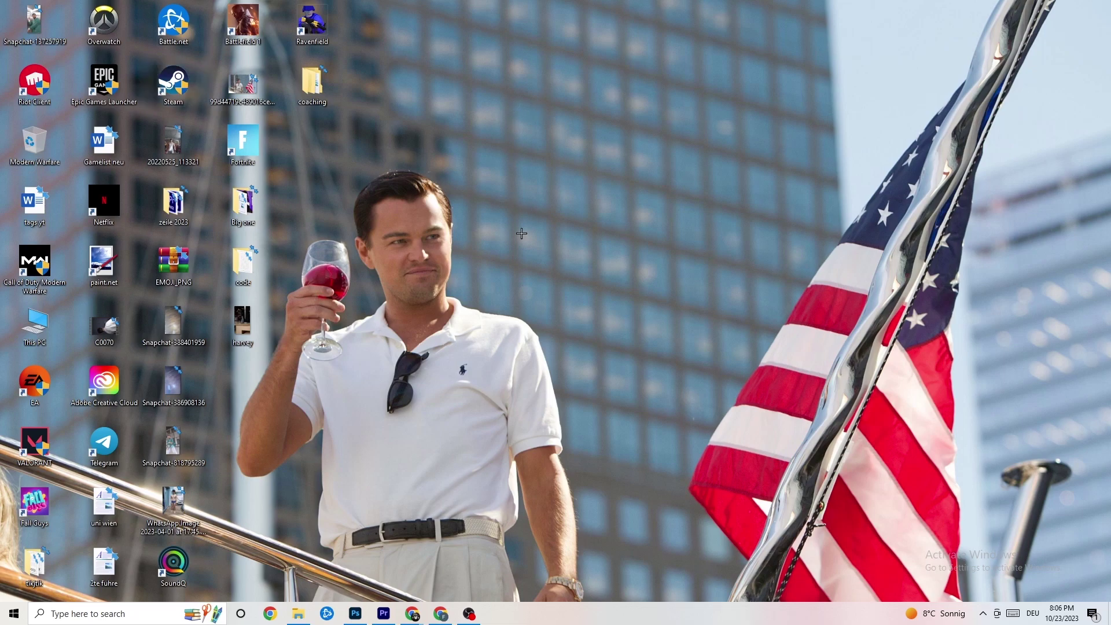
Open Task Manager and maximize its window.
right_click(512, 619)
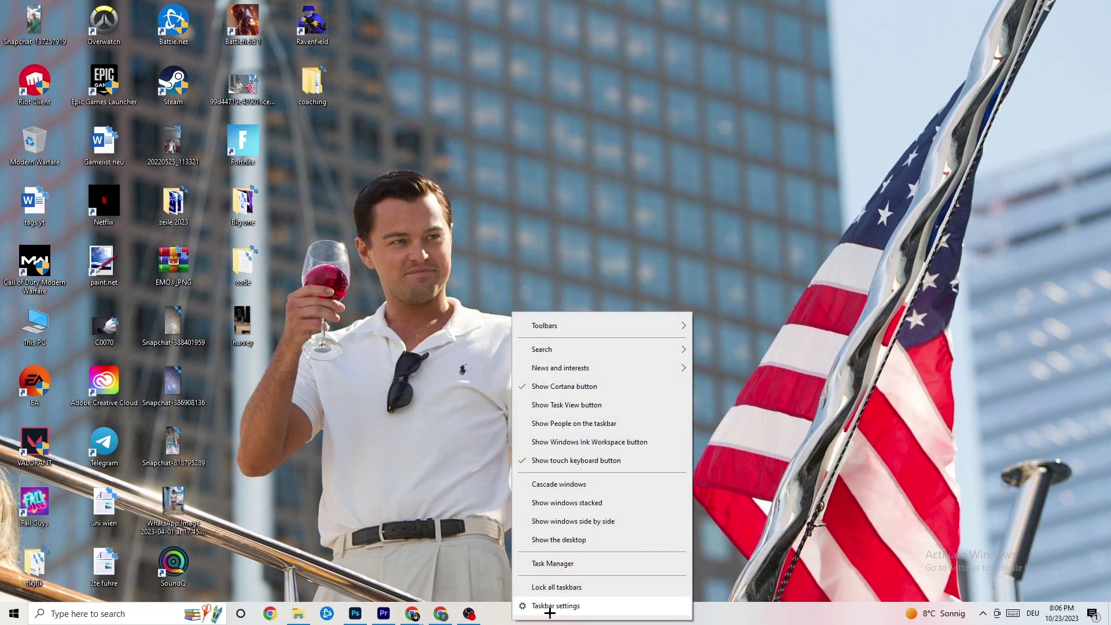
click(567, 565)
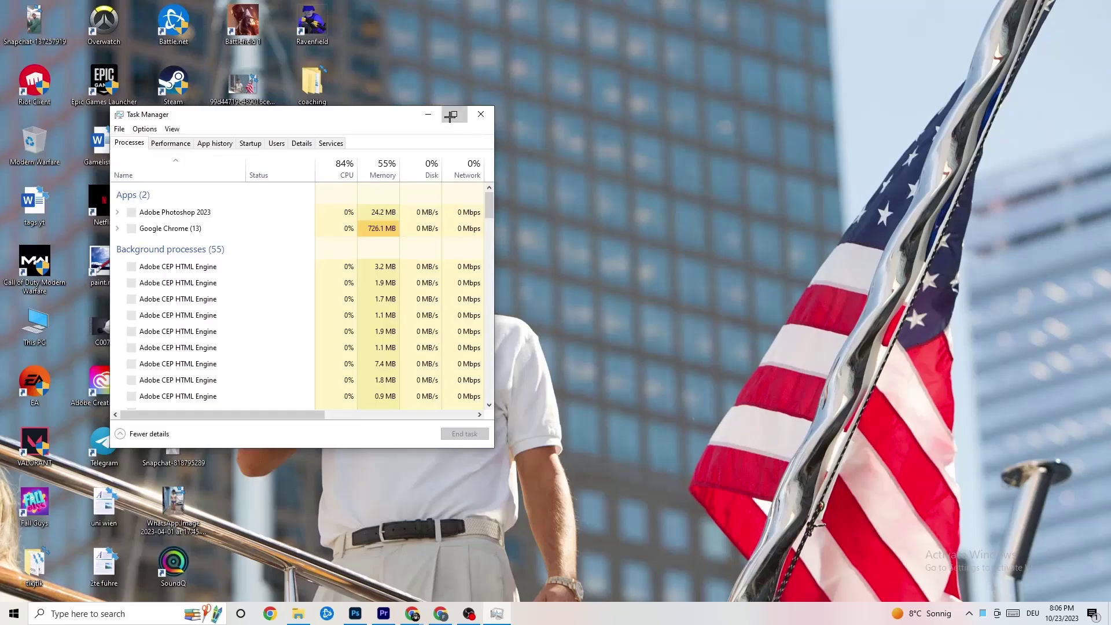
double_click(452, 114)
drag(467, 7, 480, 50)
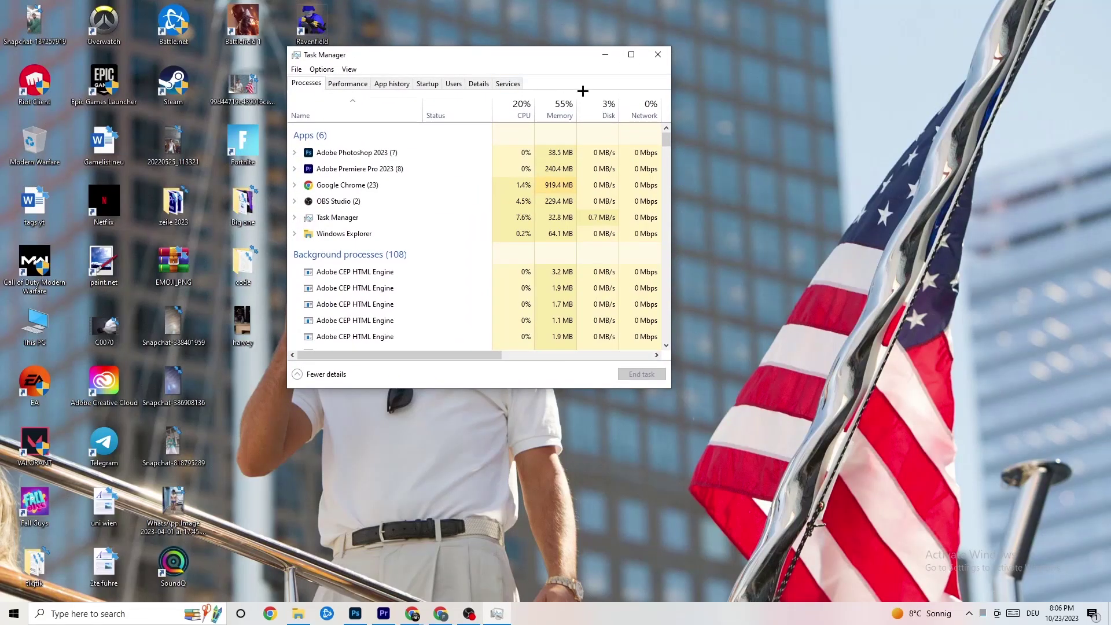
click(631, 53)
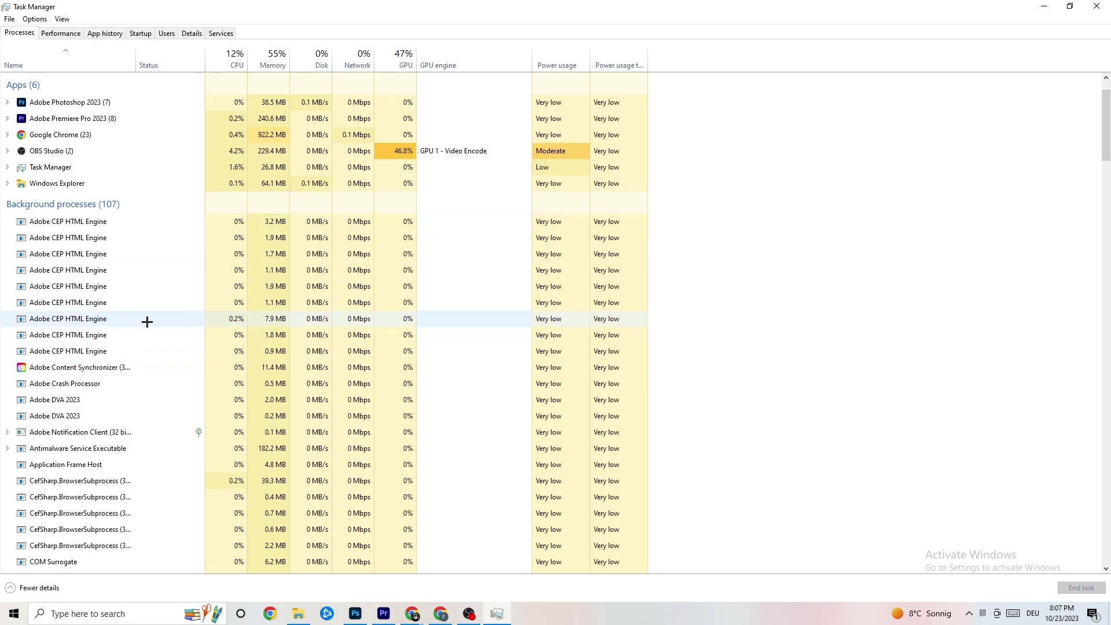
Look through the running processes and end the Adobe Photoshop 2023 task.
scroll(146, 320, down, 13)
scroll(295, 286, down, 4)
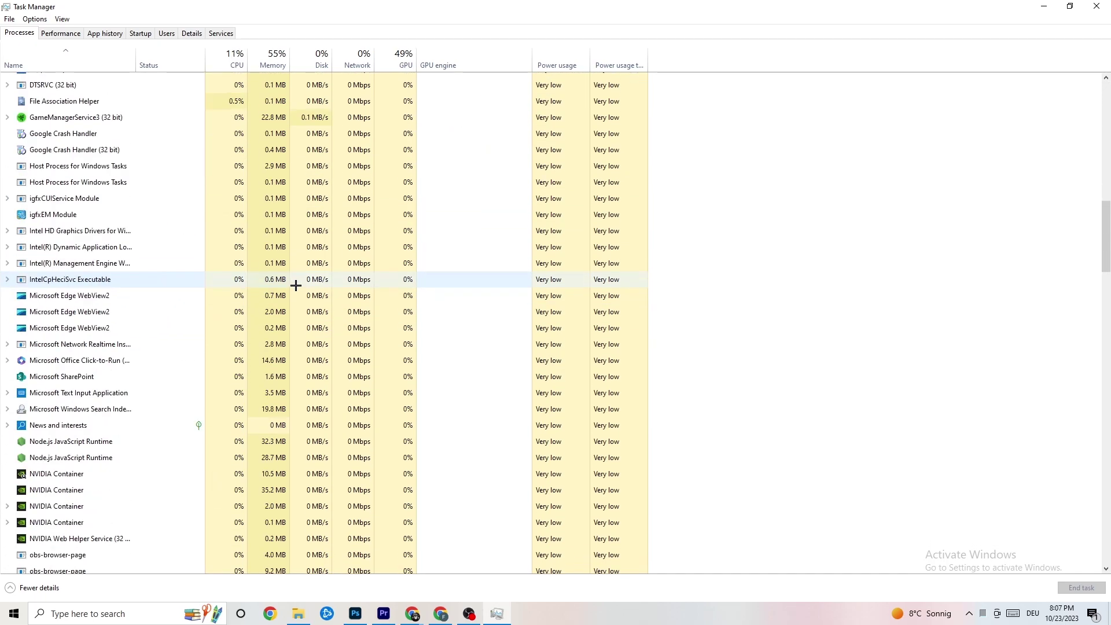
scroll(305, 285, up, 18)
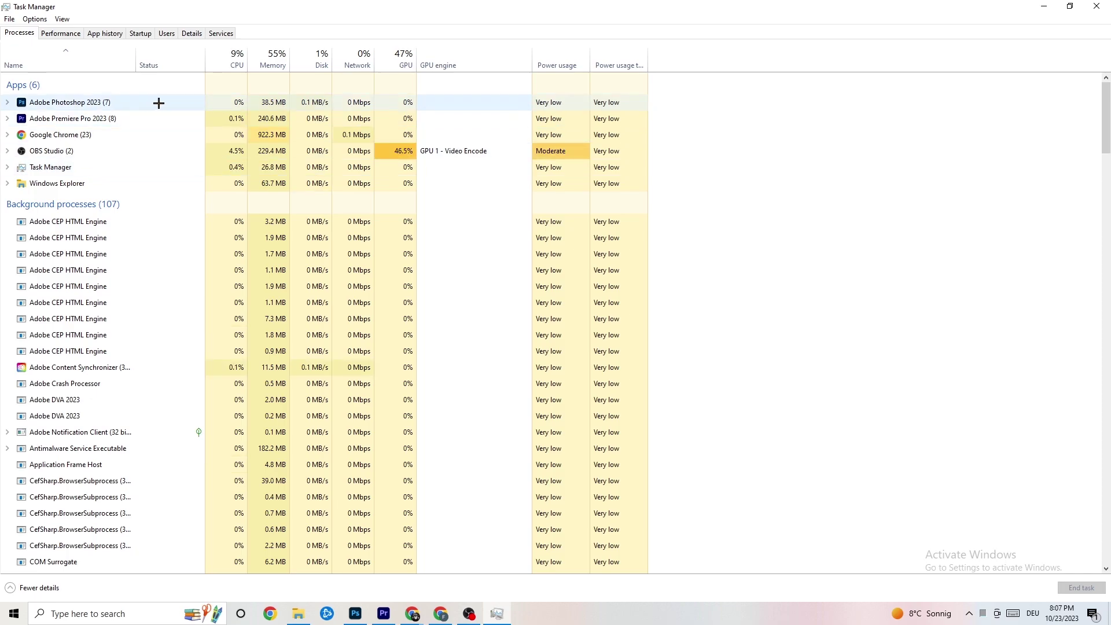
right_click(285, 104)
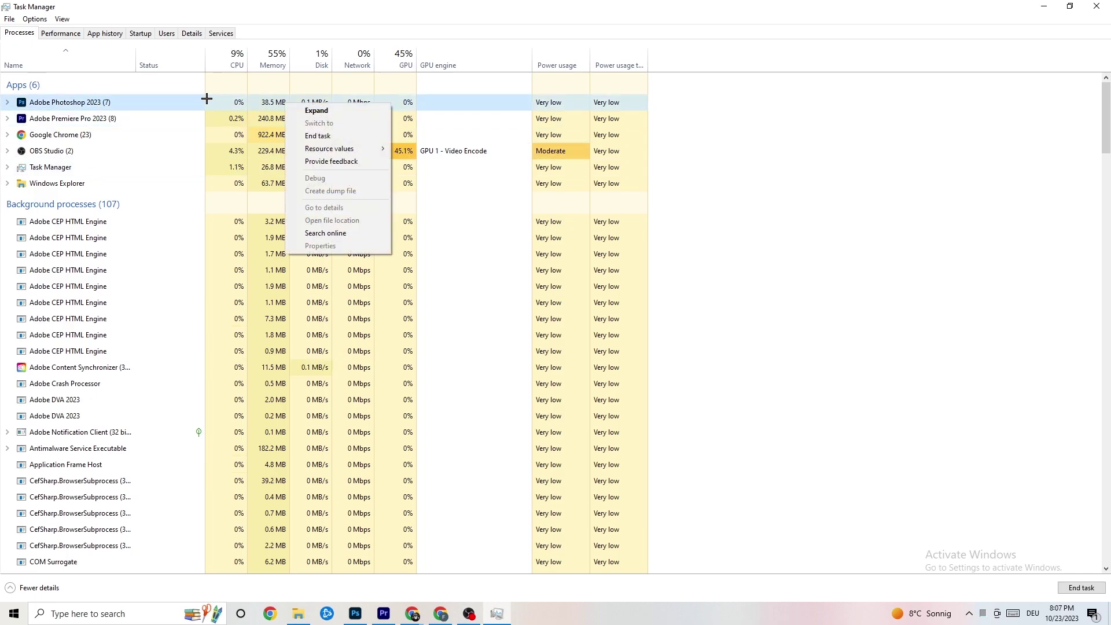
right_click(153, 107)
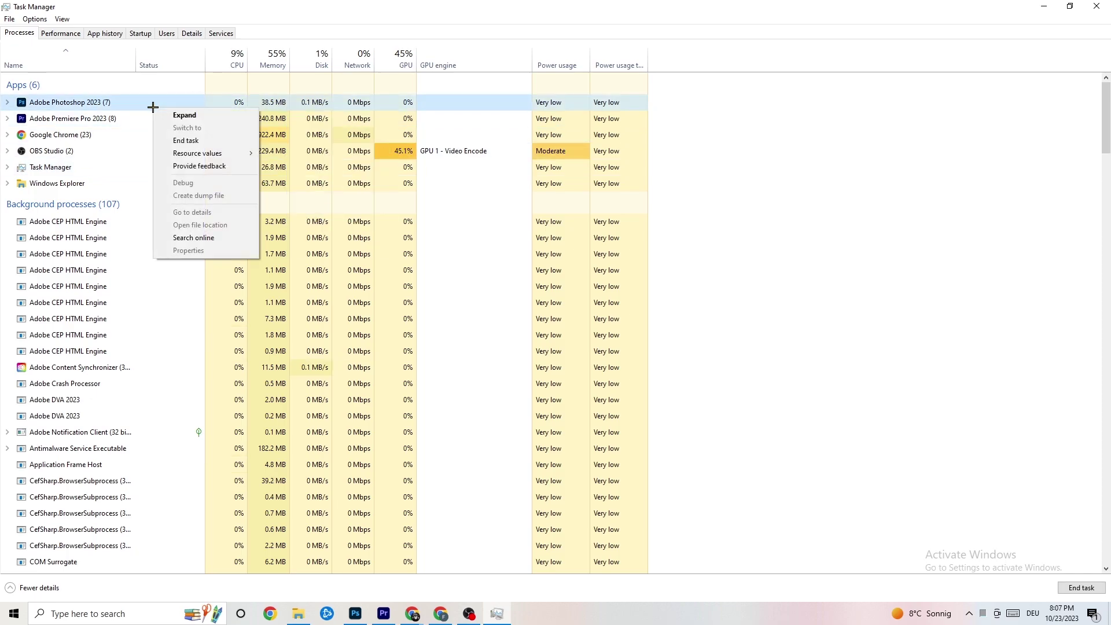
click(219, 140)
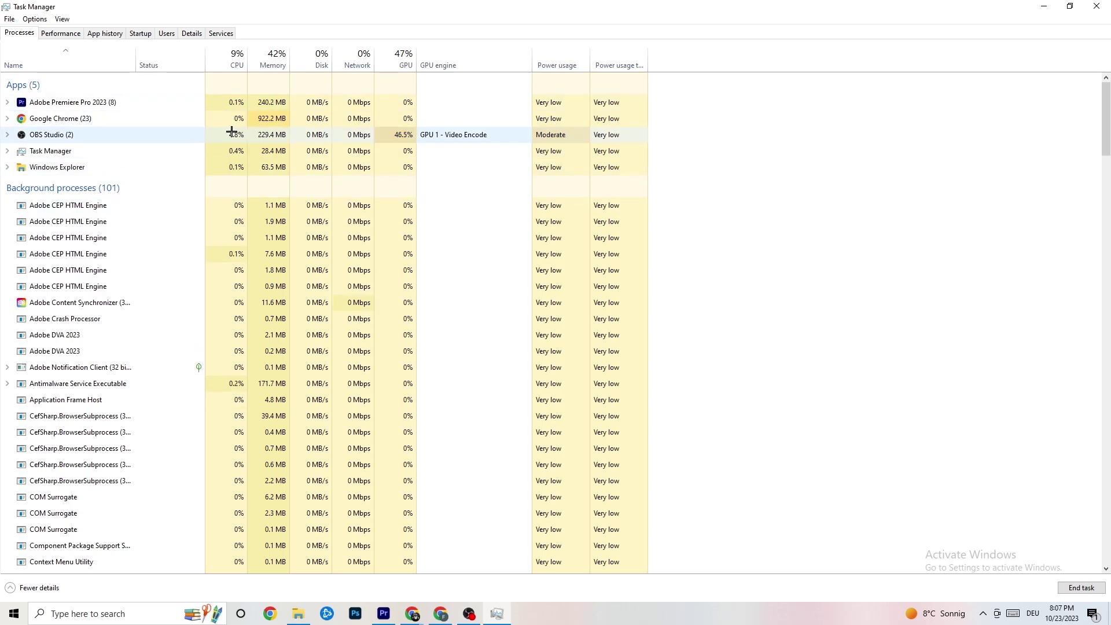
Browse Task Manager's performance, app history, startup, users and details views and return to the process list.
mouse_move(389, 8)
mouse_down()
mouse_move(389, 51)
mouse_move(385, 2)
mouse_up()
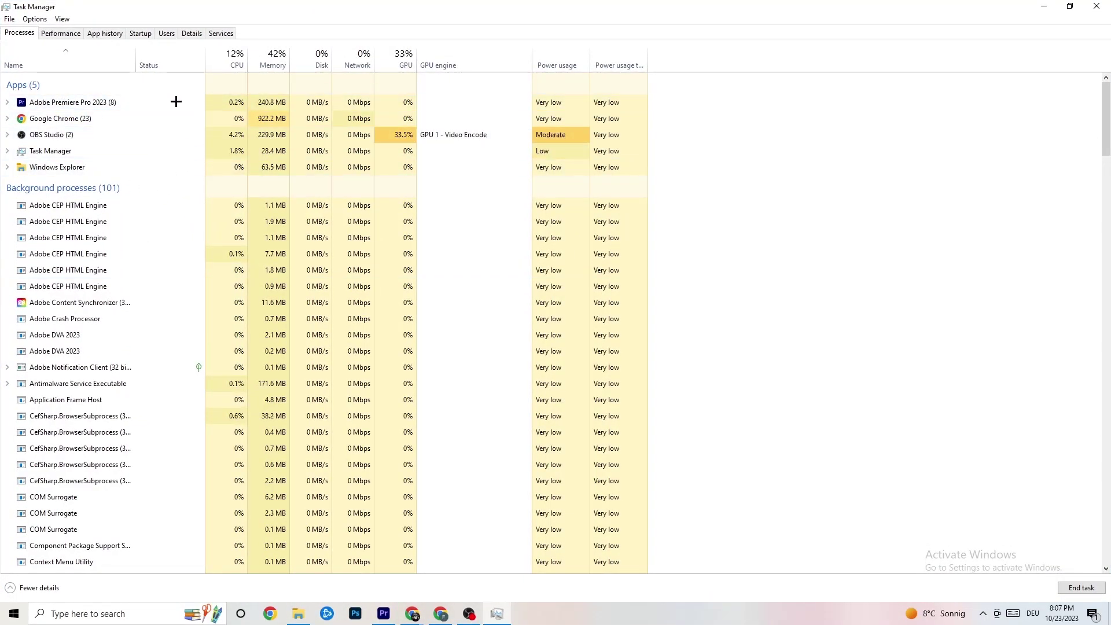
right_click(110, 100)
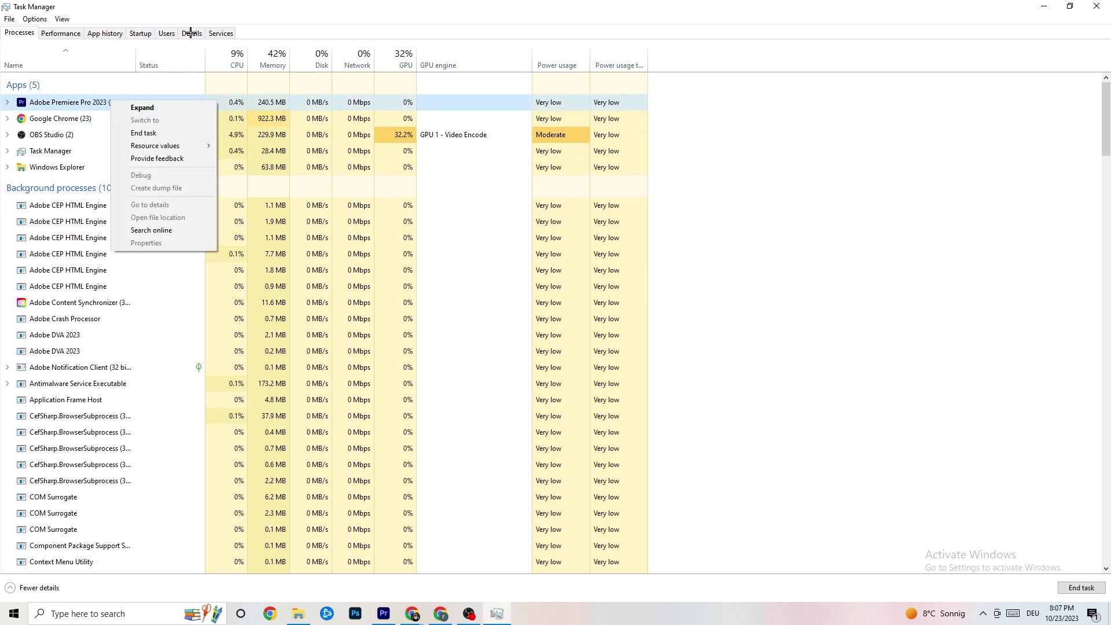
click(69, 33)
click(105, 33)
click(140, 33)
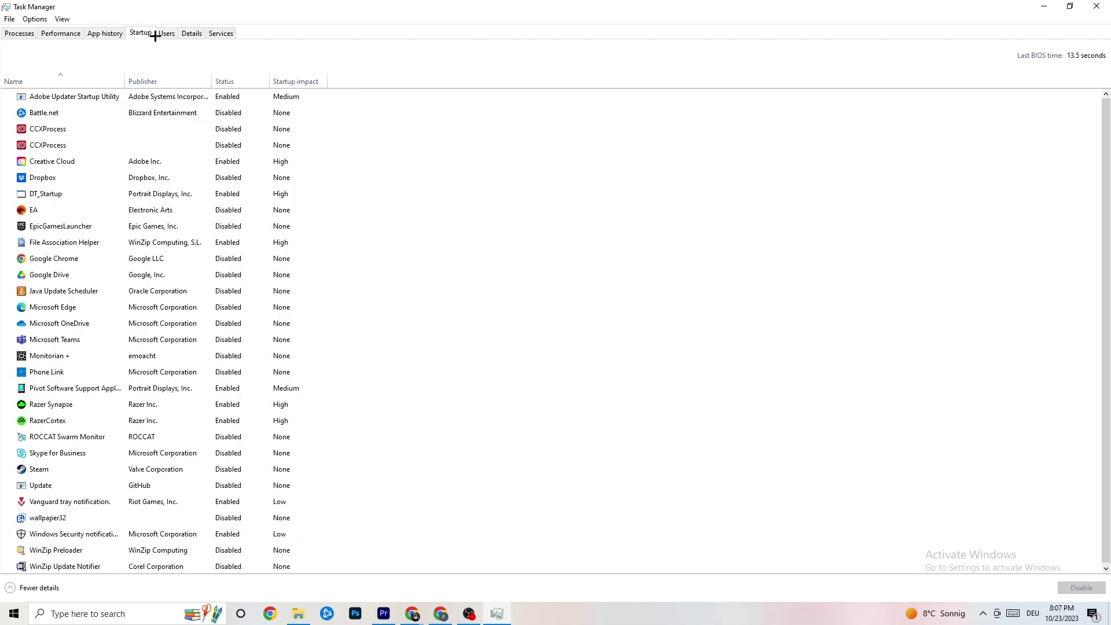
click(165, 34)
click(192, 35)
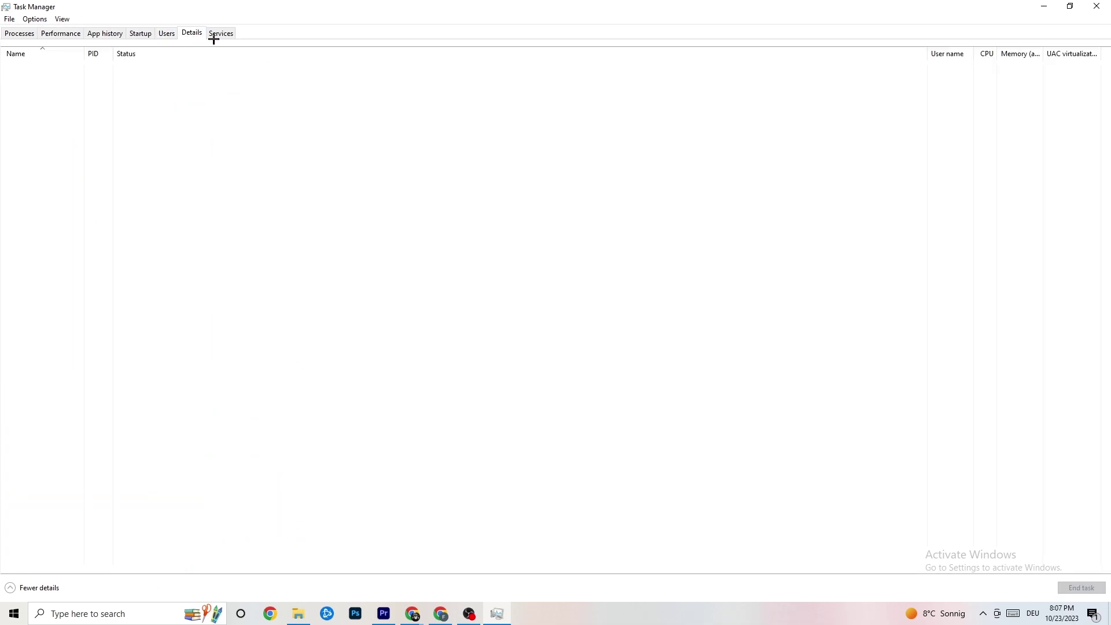
click(14, 33)
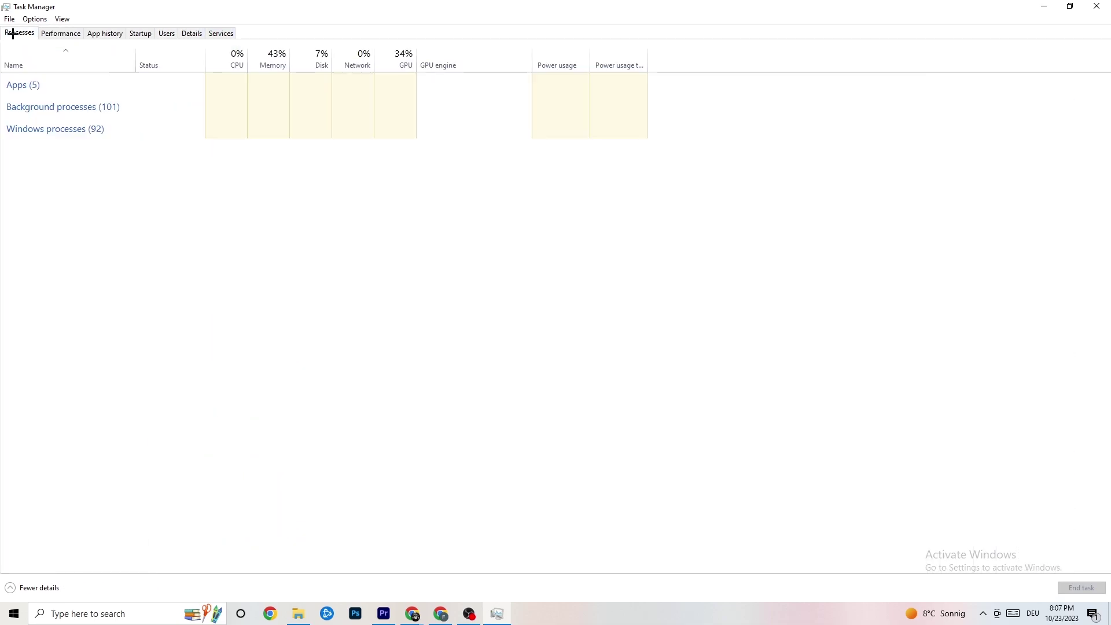
Inspect the priority options of the Adobe Premiere Pro process in the detailed process list and leave without choosing one.
click(192, 33)
right_click(95, 89)
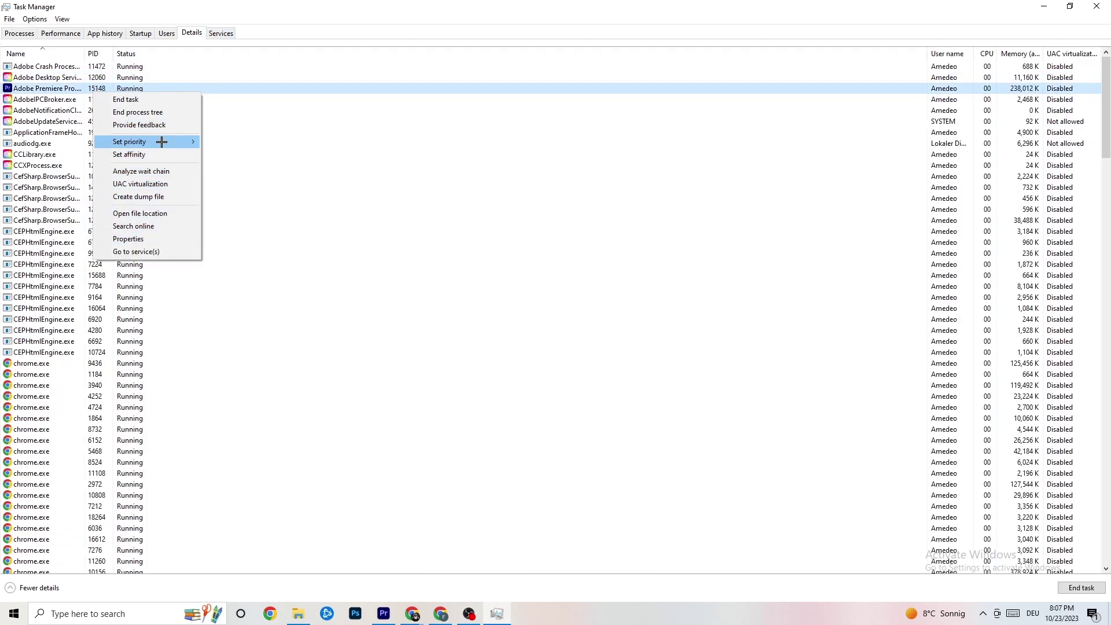
click(32, 35)
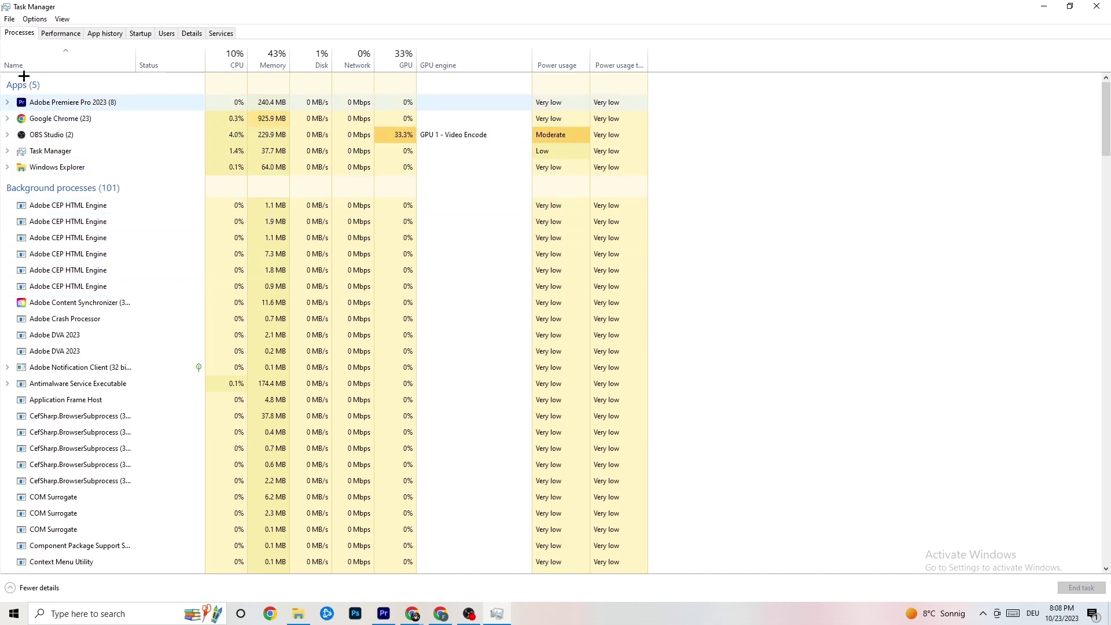
click(196, 32)
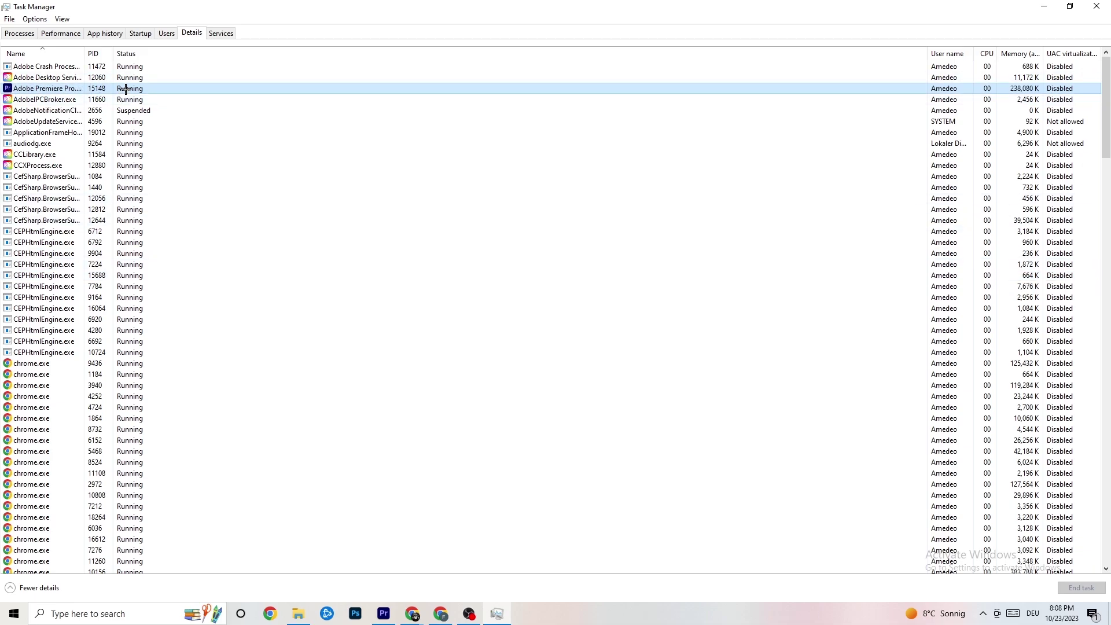
right_click(125, 89)
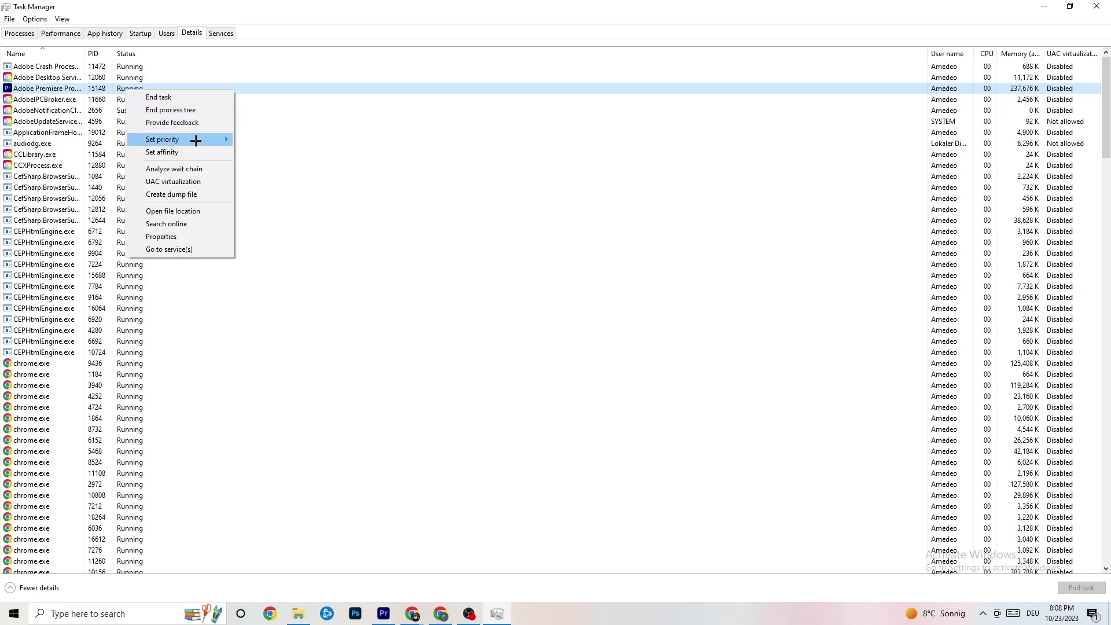
mouse_move(195, 141)
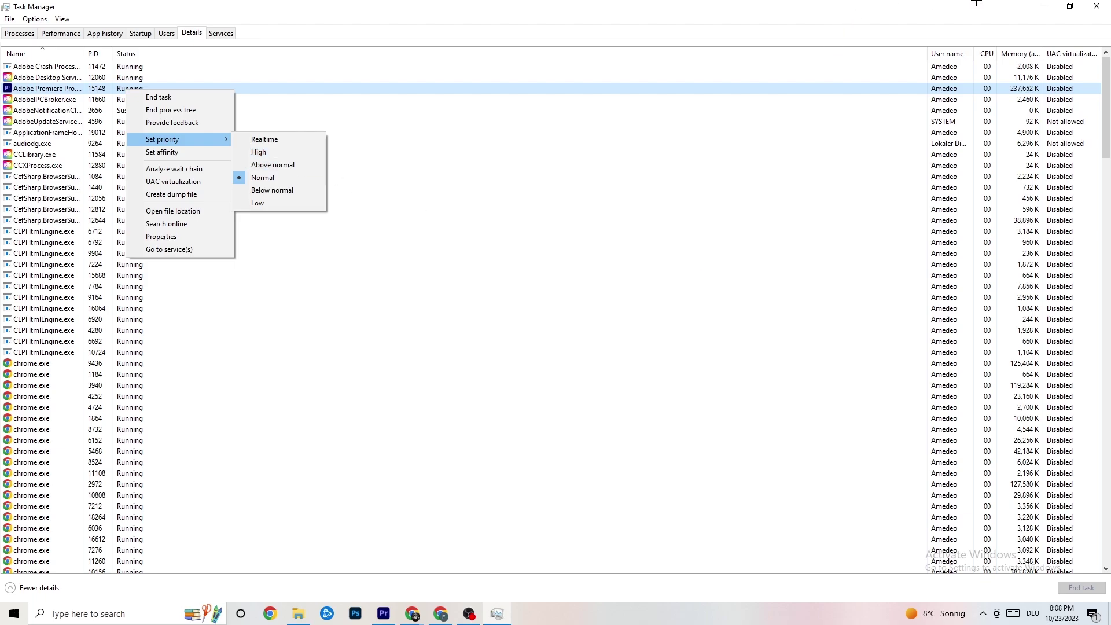
click(264, 67)
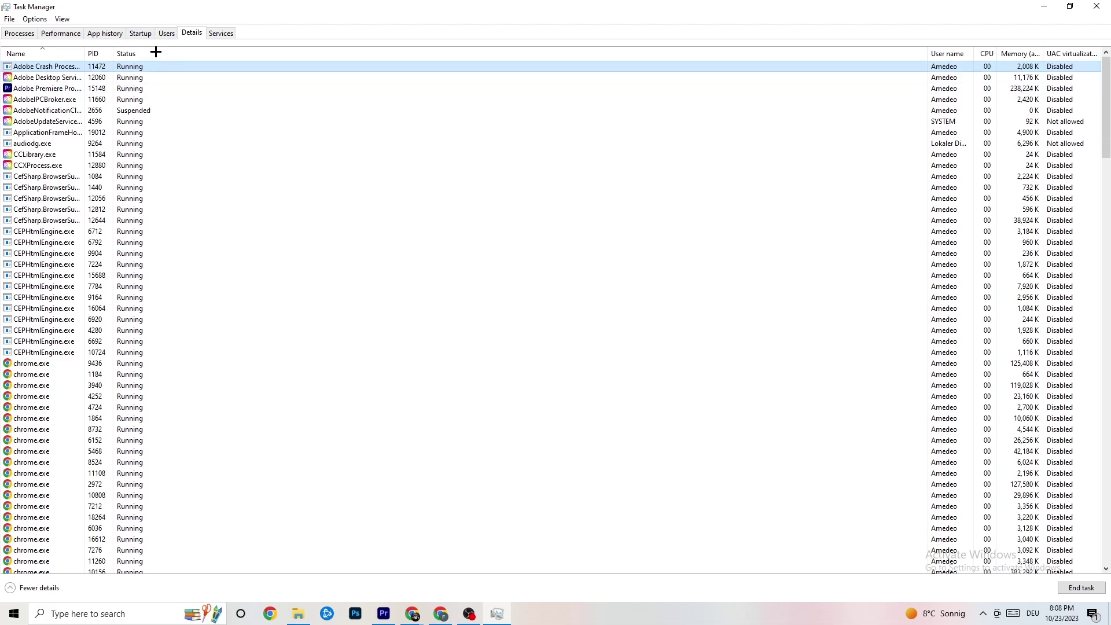
Review the startup apps list and the options for Adobe Updater Startup Utility without changing anything, and close Task Manager.
click(142, 34)
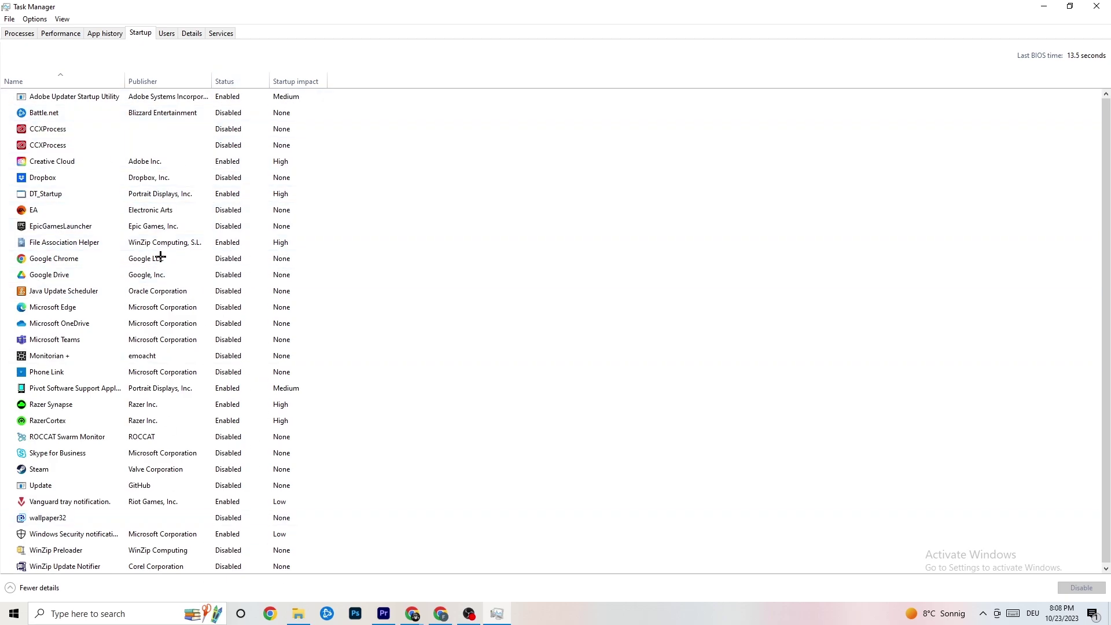
right_click(237, 100)
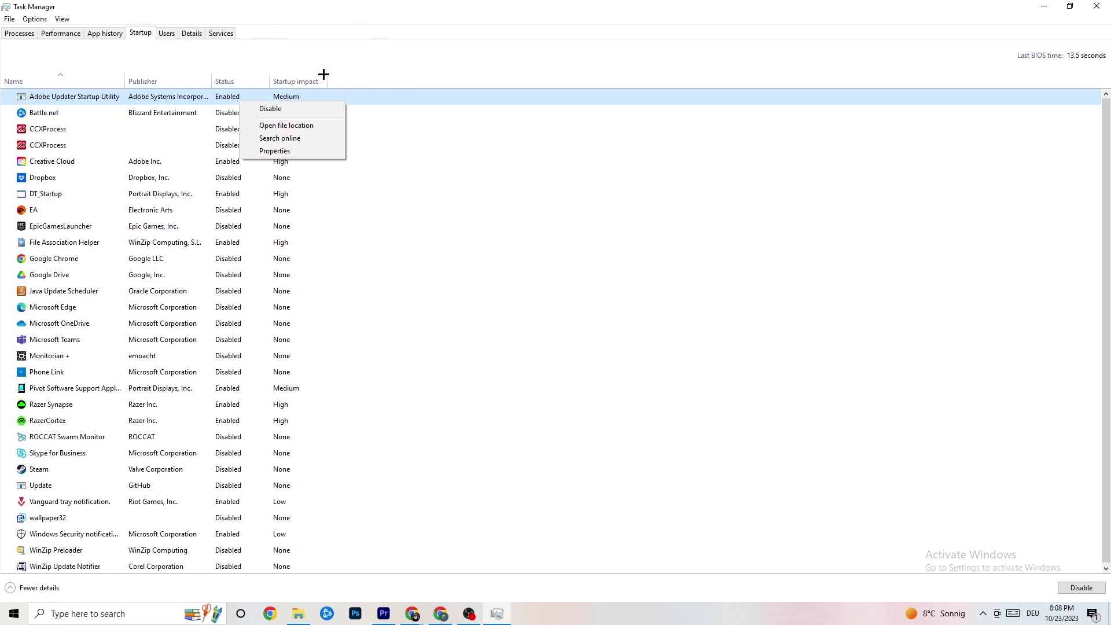
click(417, 2)
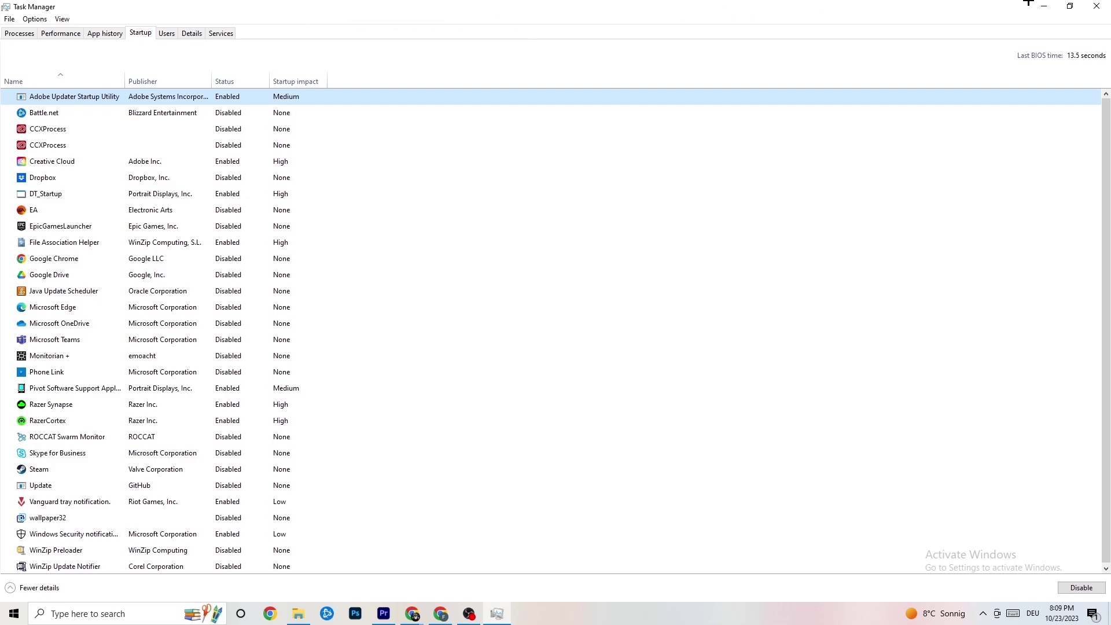
click(1097, 6)
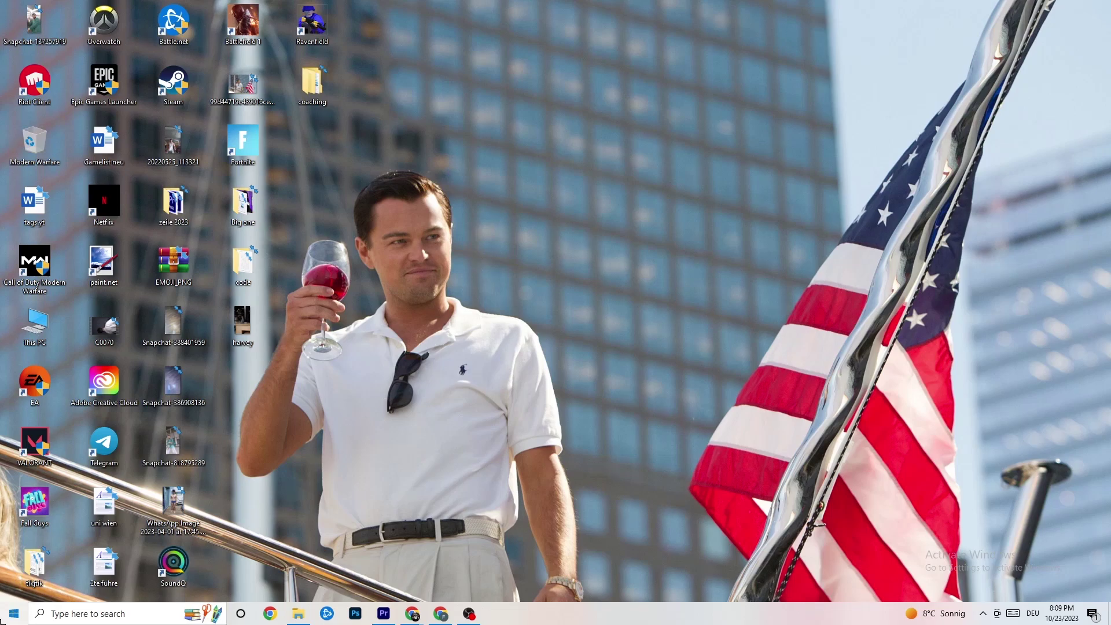
Open the Windows display settings and check the scaling and display resolution options without changing them.
click(7, 617)
click(15, 560)
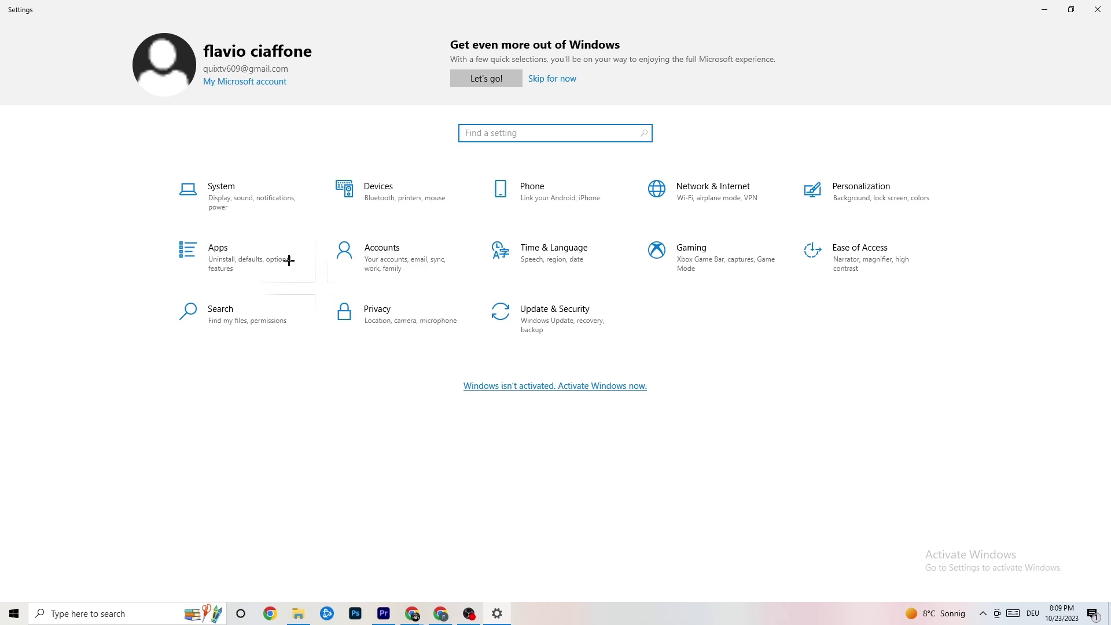
click(261, 199)
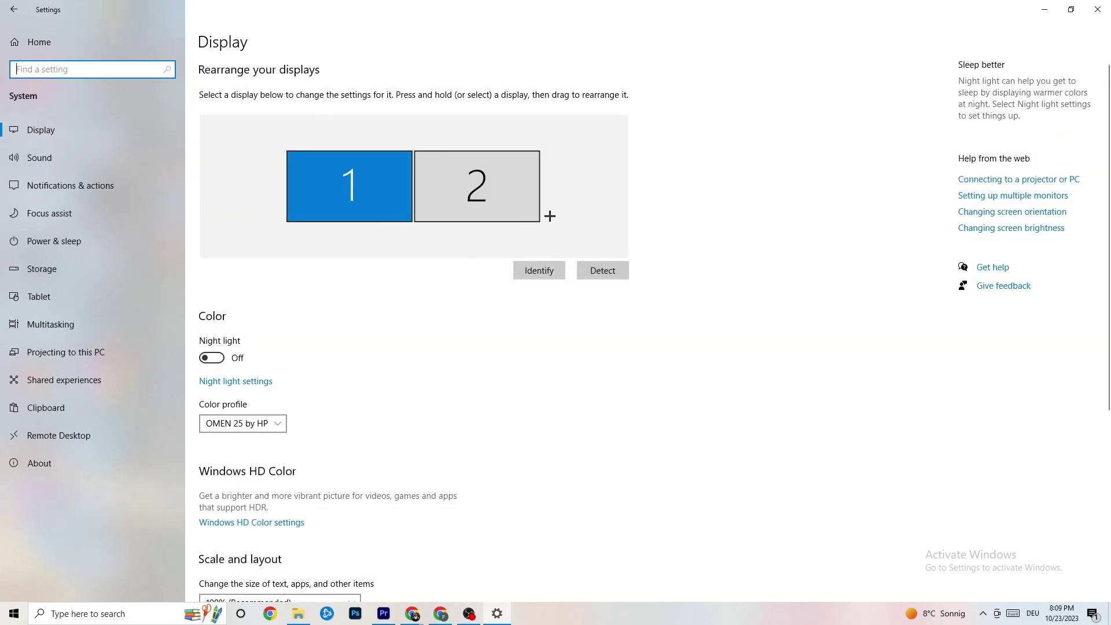
scroll(449, 248, down, 5)
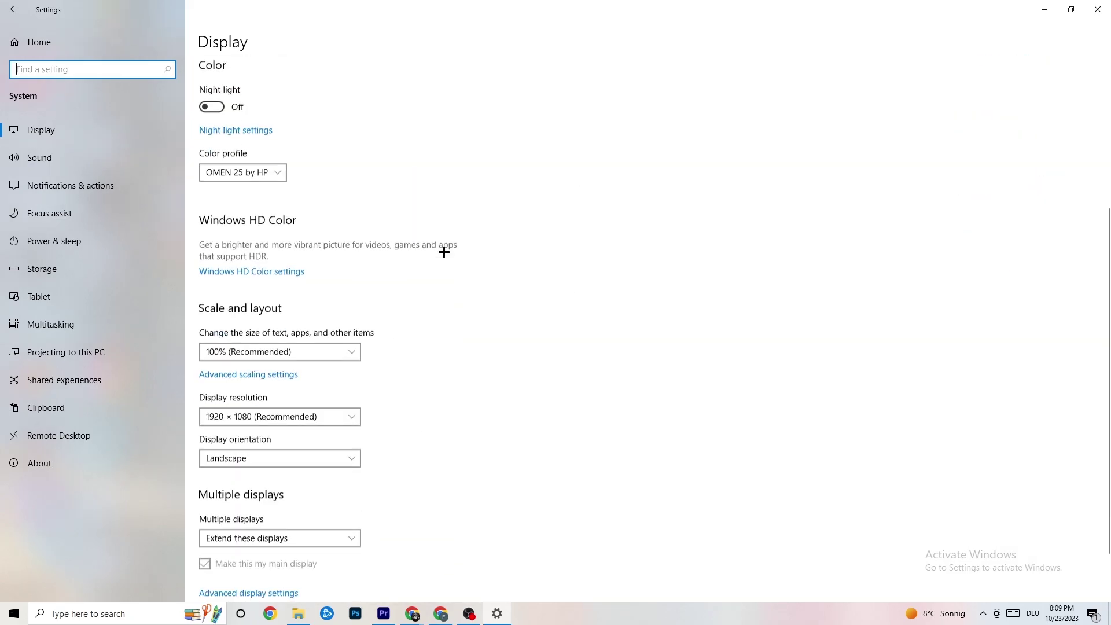
click(352, 339)
click(314, 332)
click(313, 331)
click(547, 309)
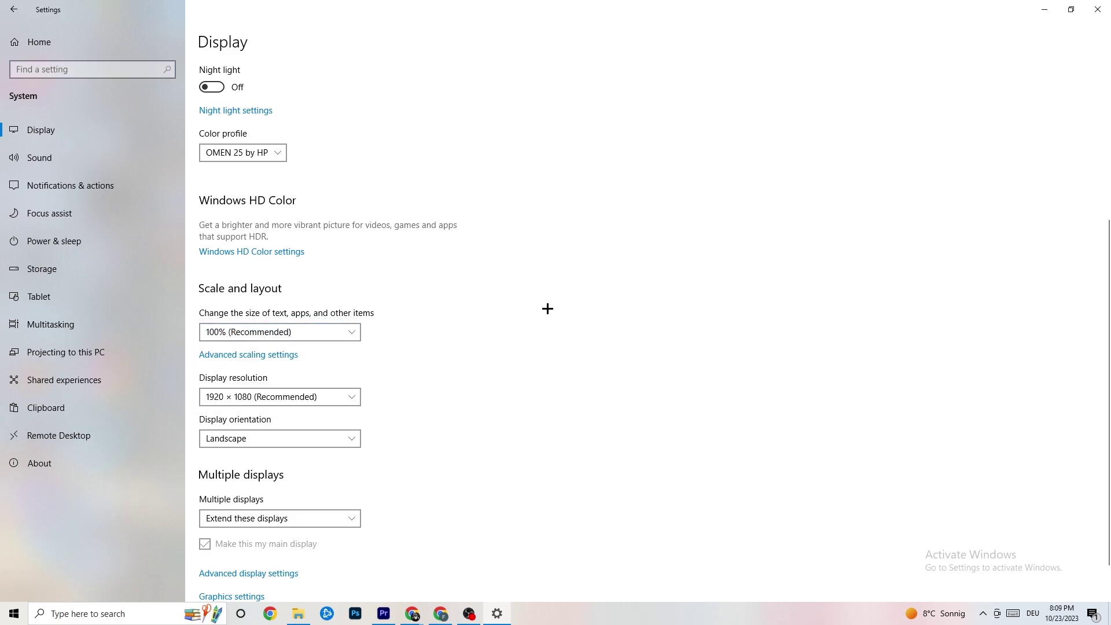
click(337, 398)
click(494, 348)
scroll(478, 338, down, 1)
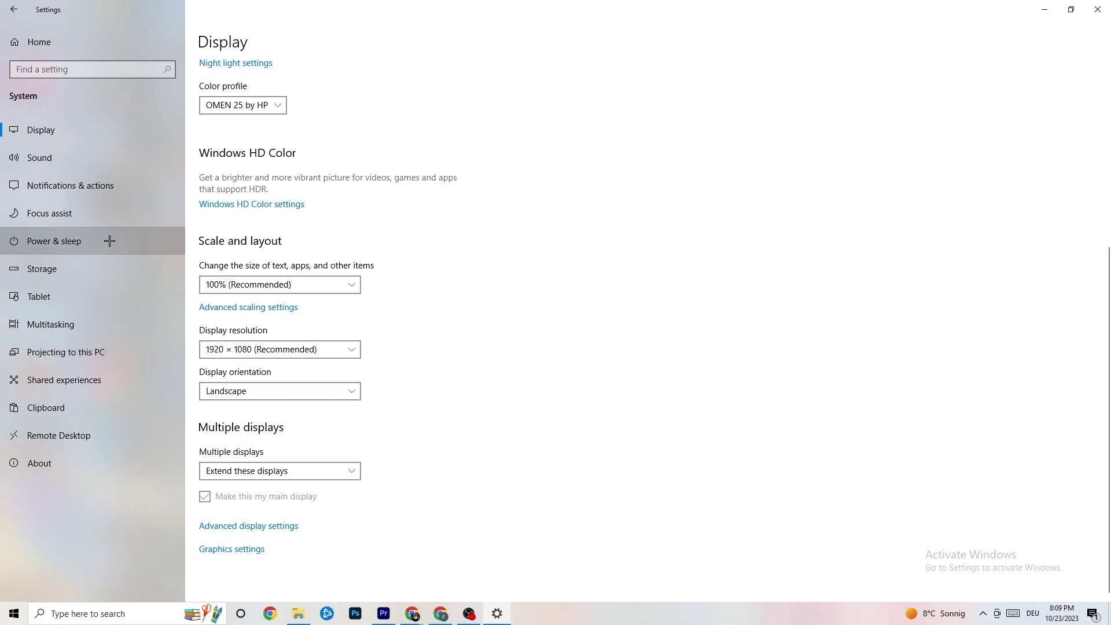
Review the available power plans and the Storage Sense schedule options without changing them, and return to the Settings overview.
click(131, 242)
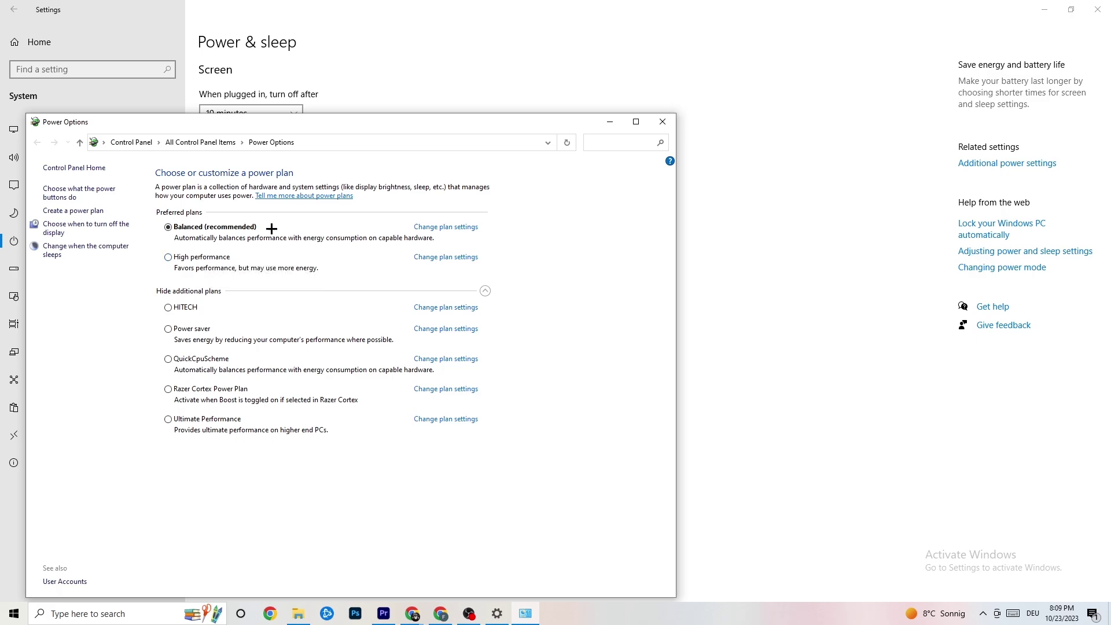
click(662, 123)
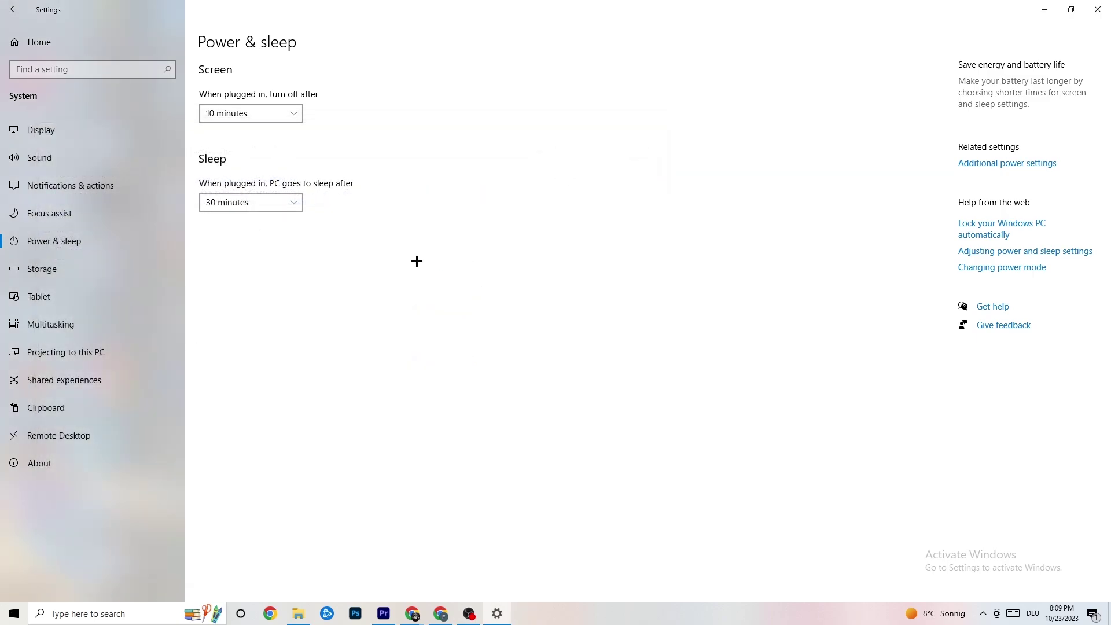
click(72, 278)
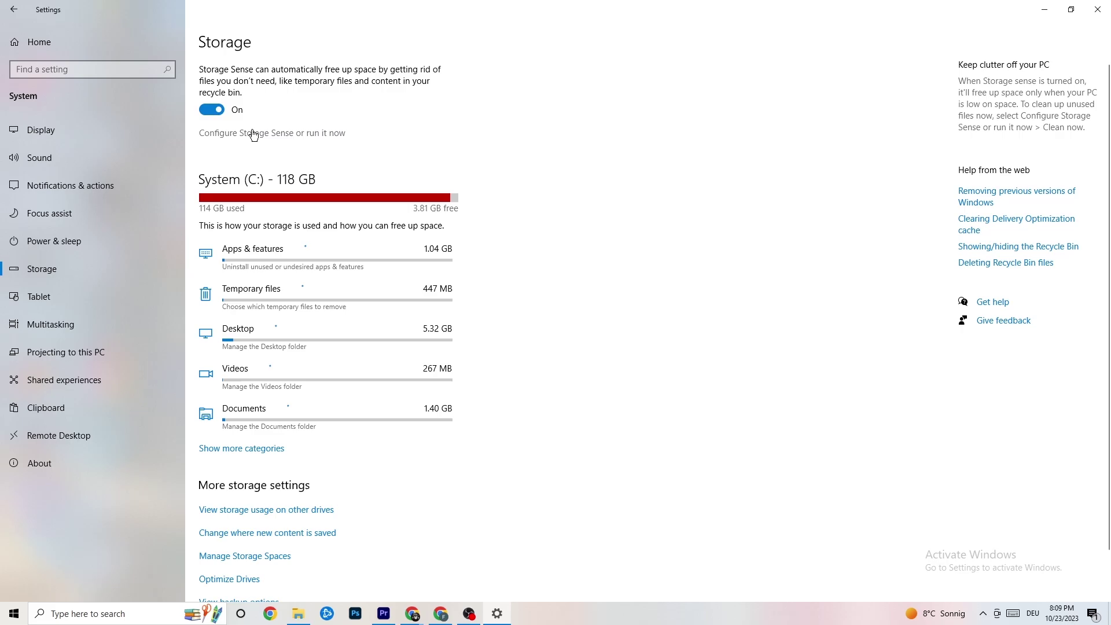
click(312, 134)
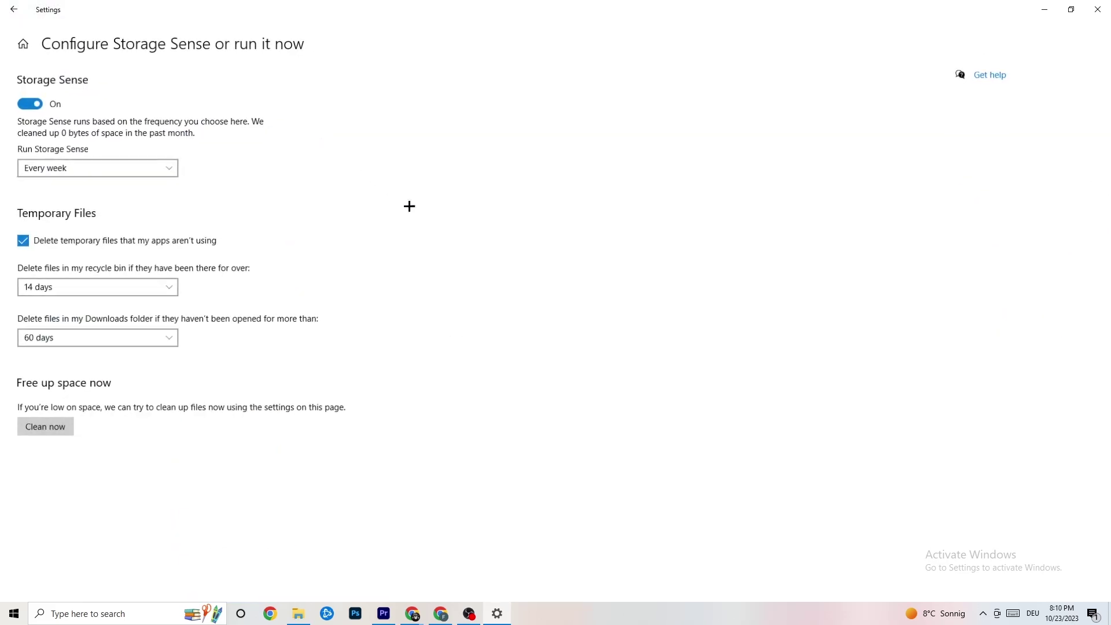
click(154, 169)
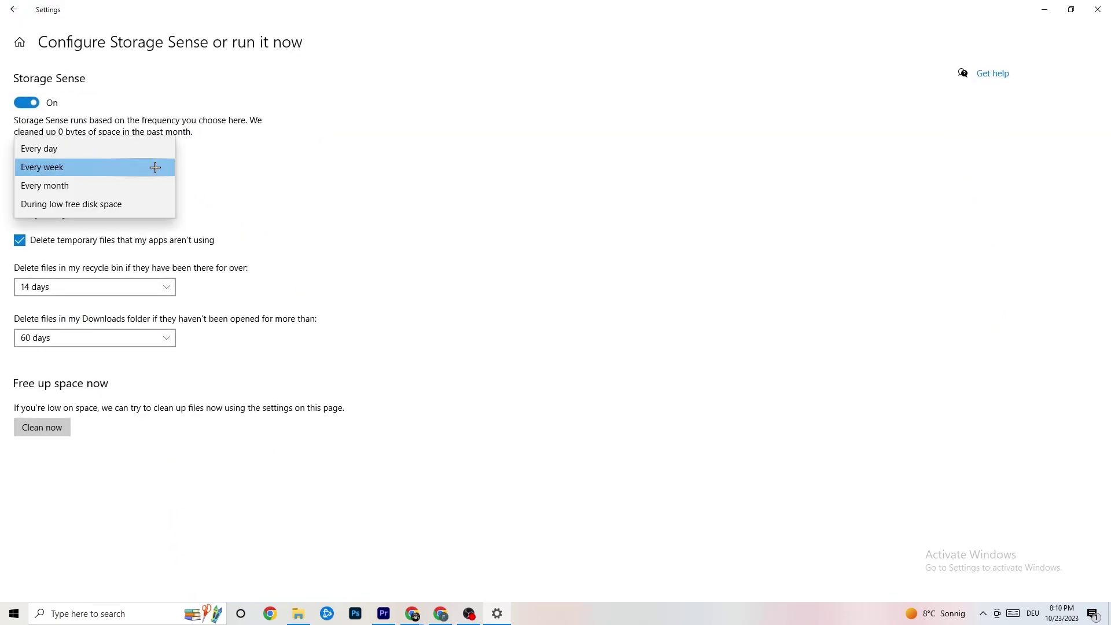
click(345, 165)
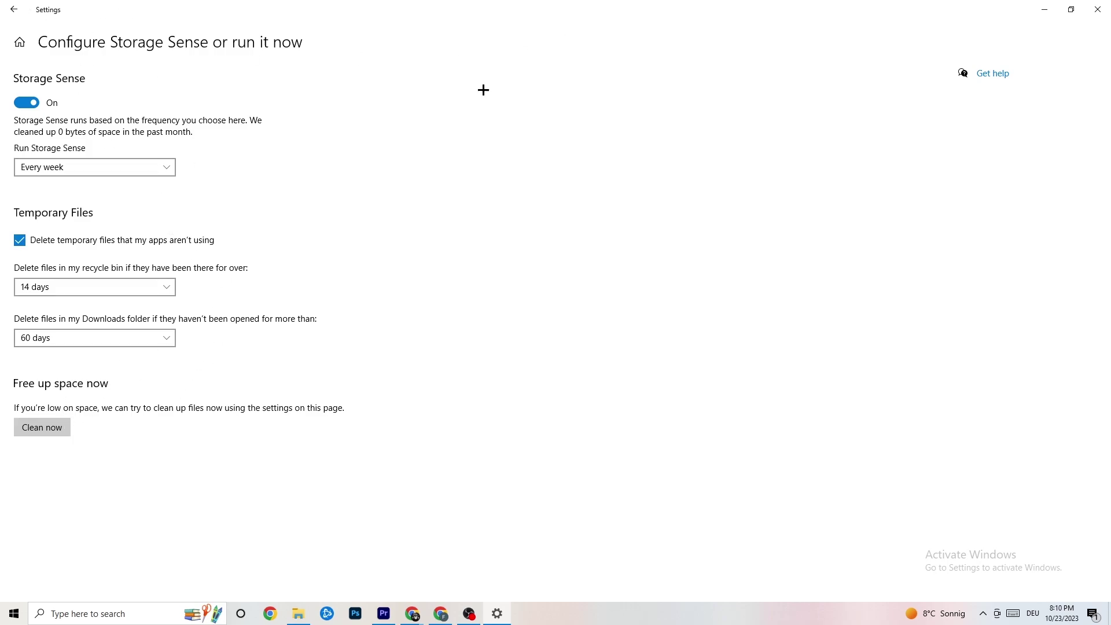
click(18, 13)
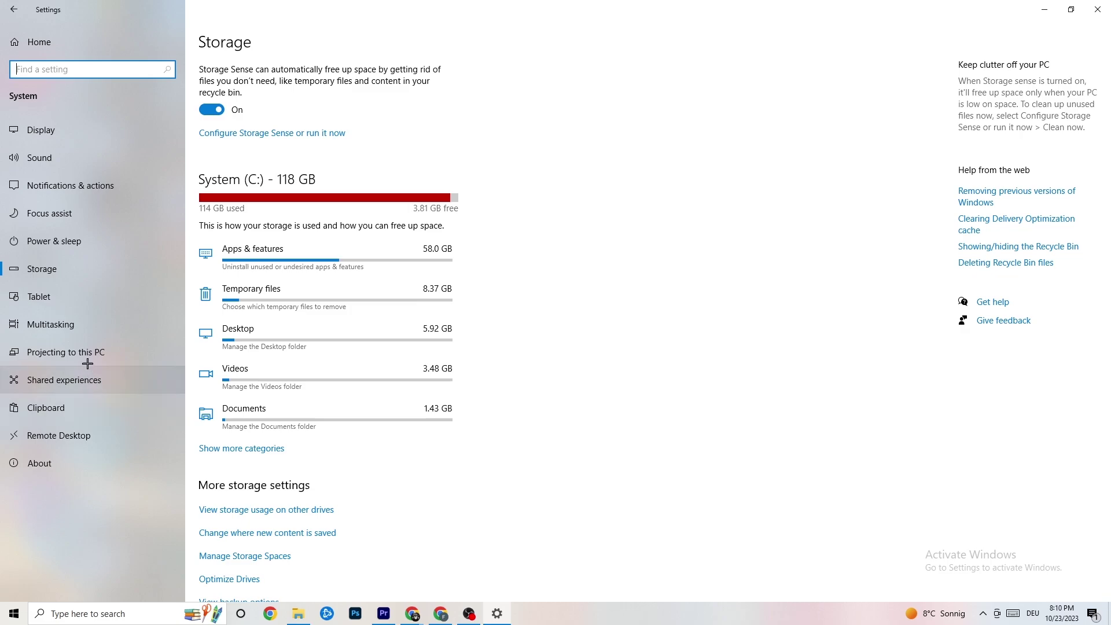
click(4, 6)
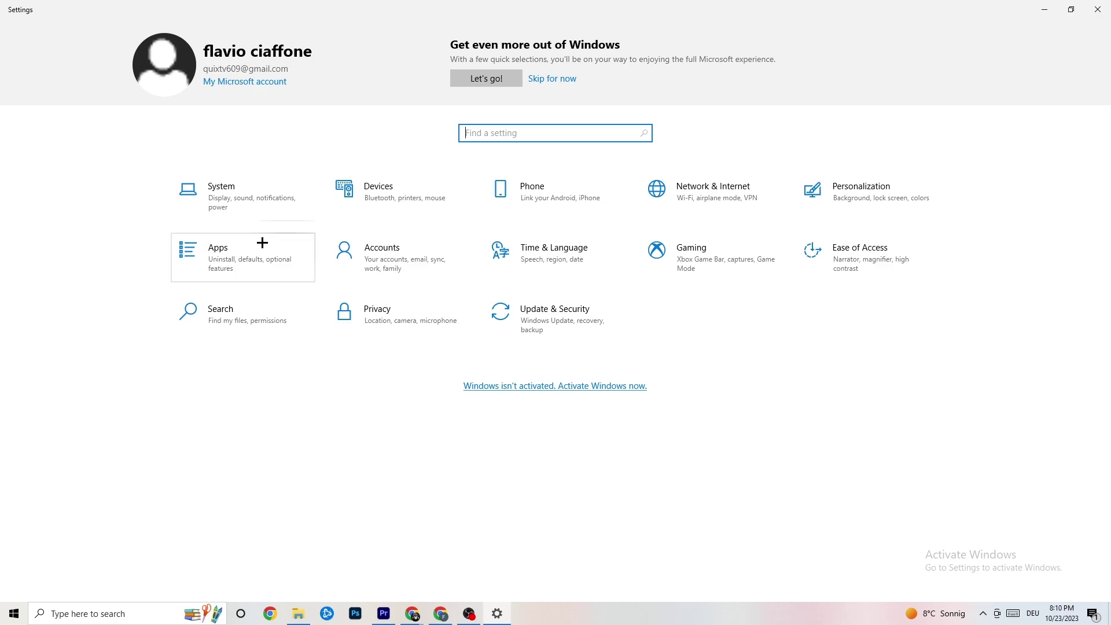
Look through the installed apps and default apps settings.
click(247, 254)
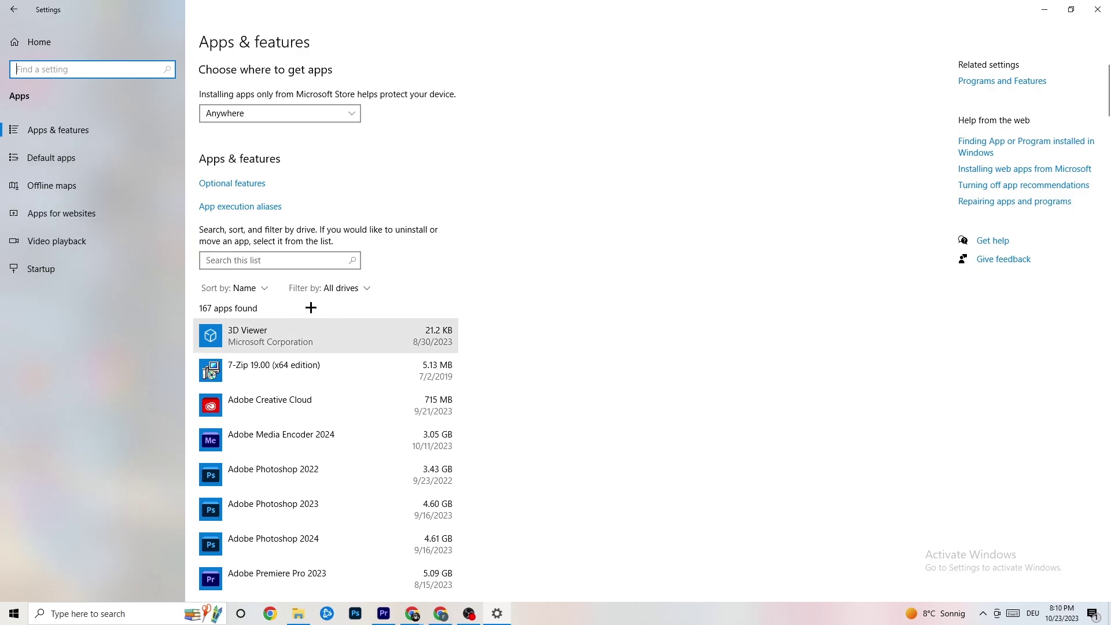
click(87, 161)
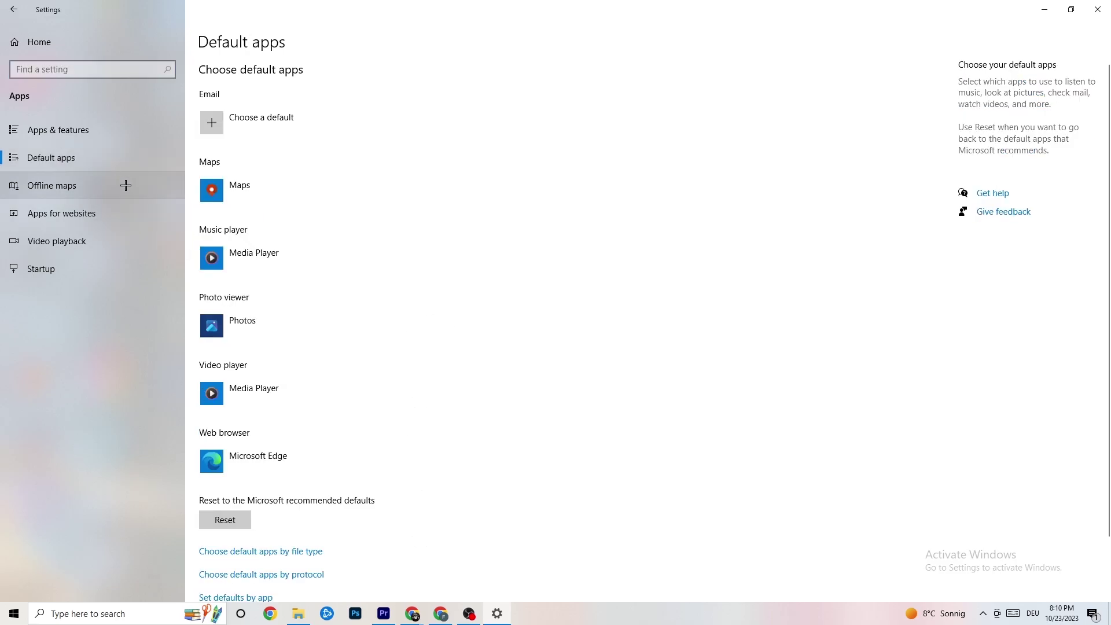
click(93, 132)
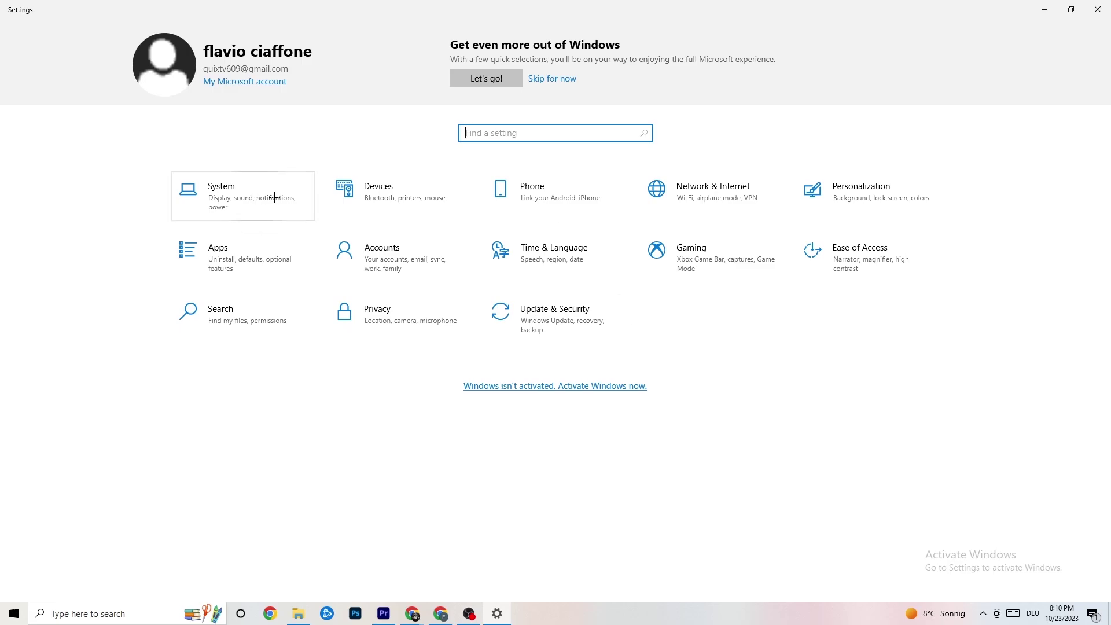
Review the Xbox Game Bar, Captures and Game Mode settings, and open the Update & Security settings.
click(712, 275)
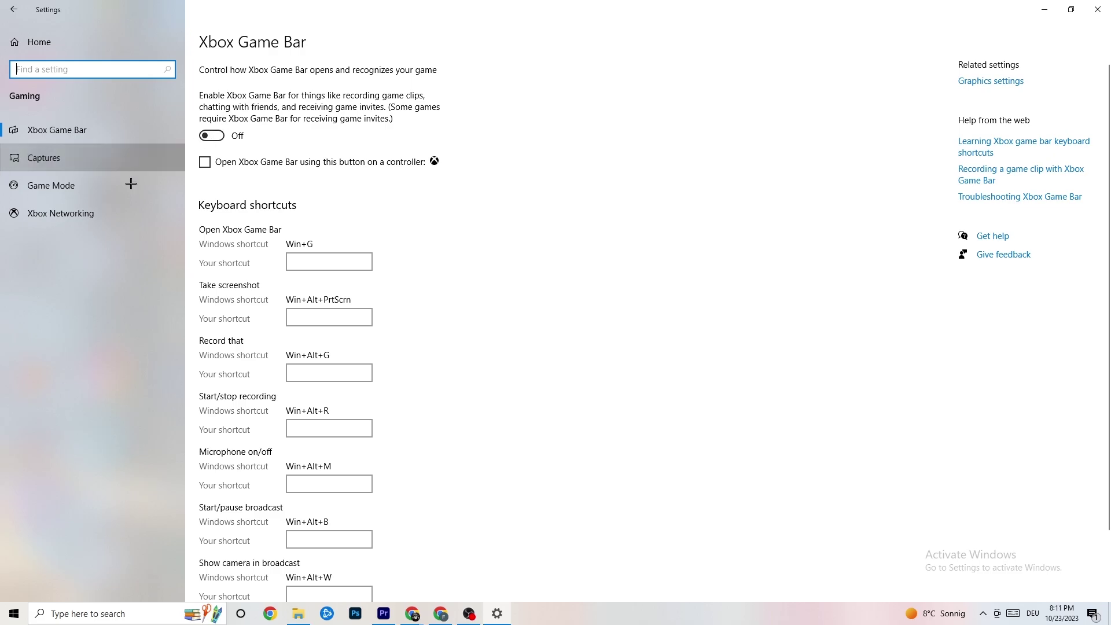
click(109, 156)
scroll(387, 245, down, 1)
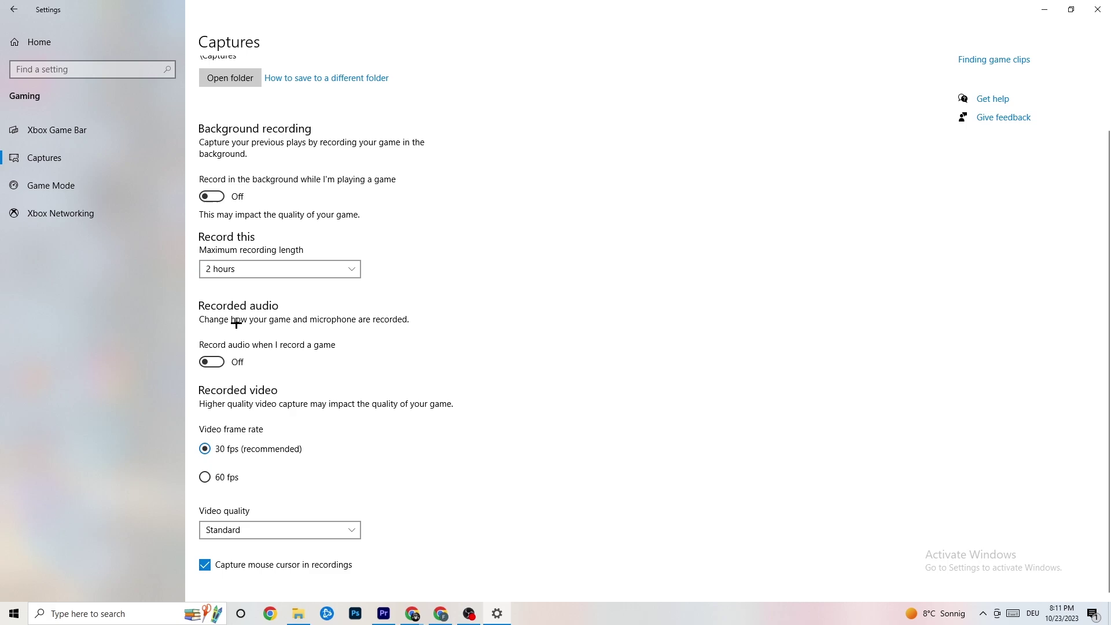
click(73, 183)
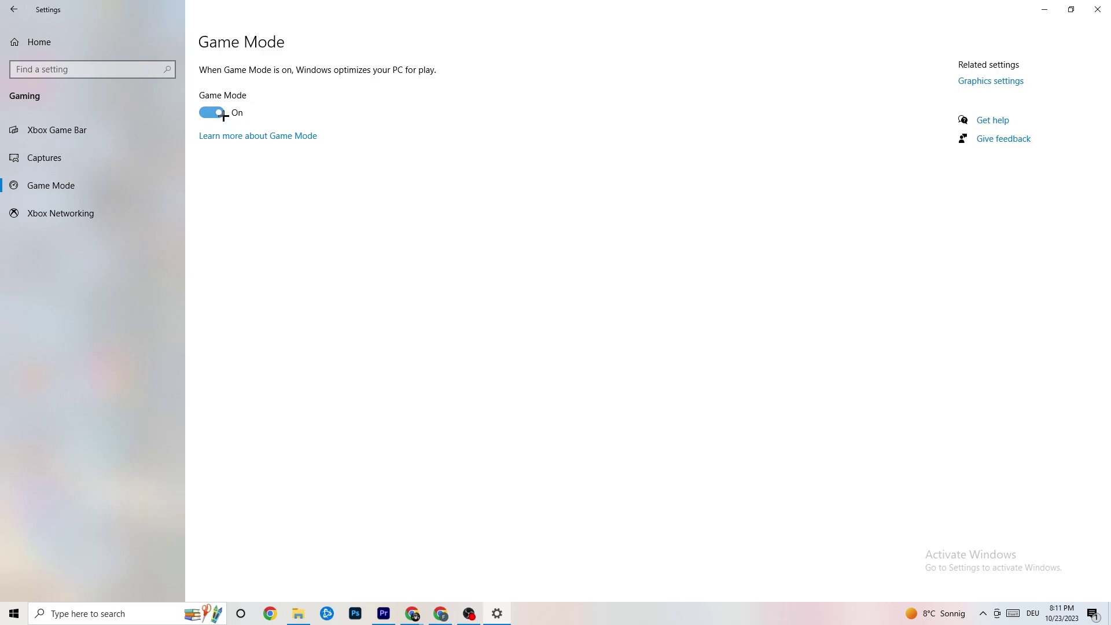
click(53, 51)
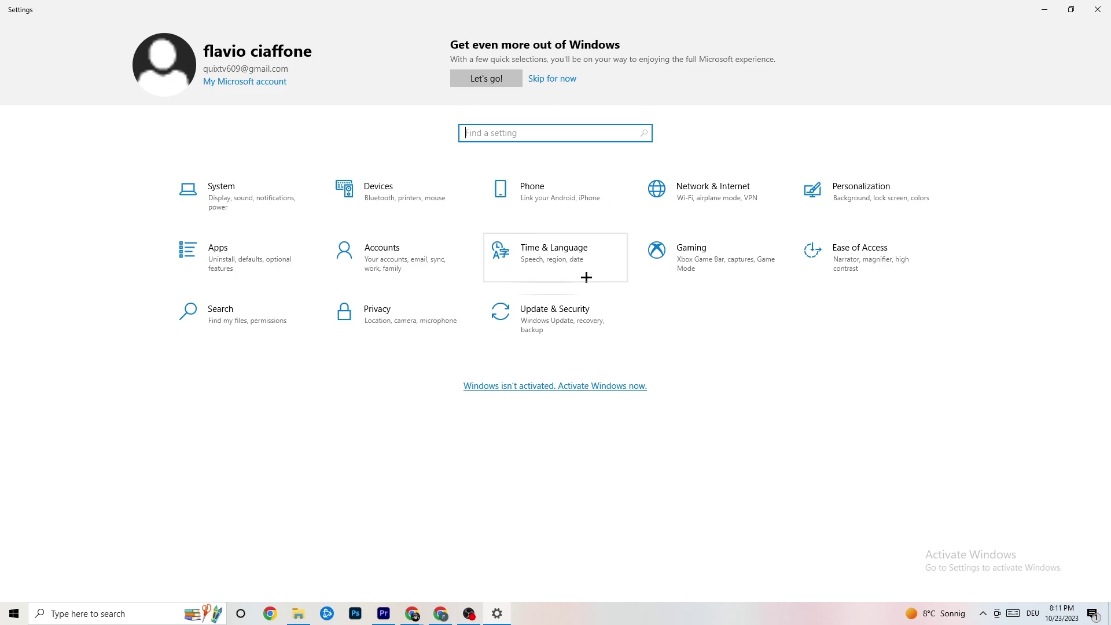
click(564, 313)
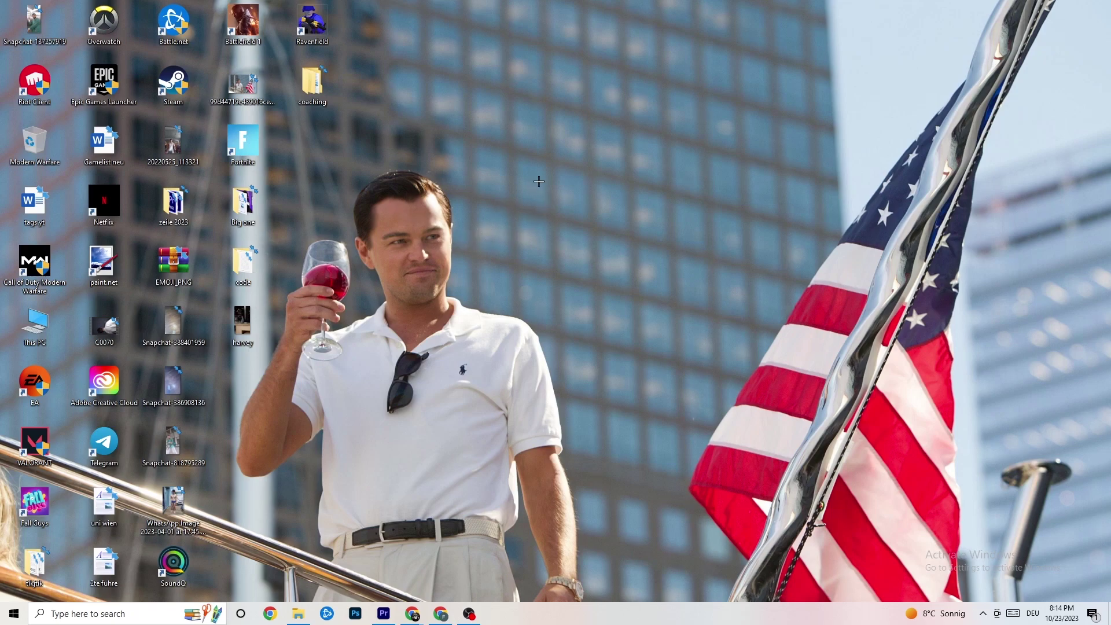
Open NVIDIA Control Panel, review the image preview settings and the resolution and refresh rate page, and close it.
right_click(498, 151)
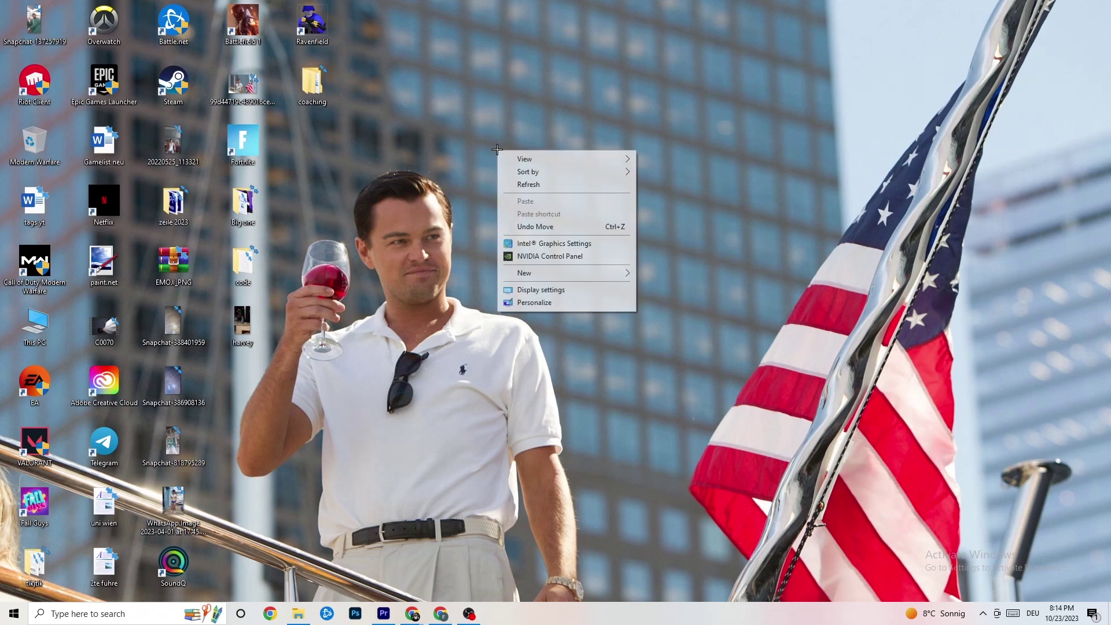
click(538, 257)
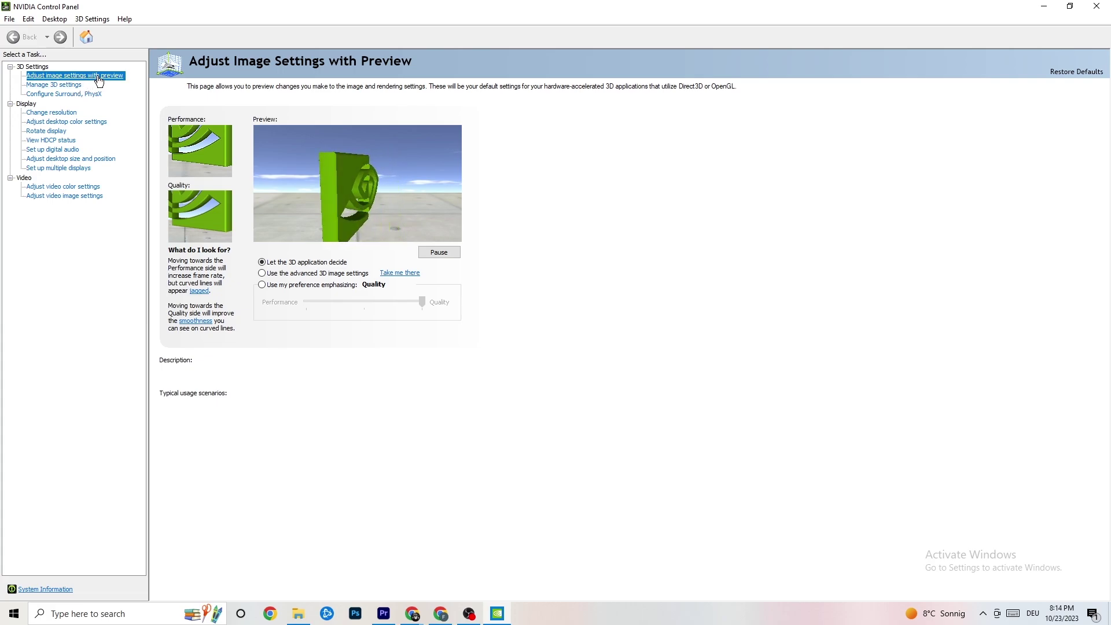
mouse_move(292, 268)
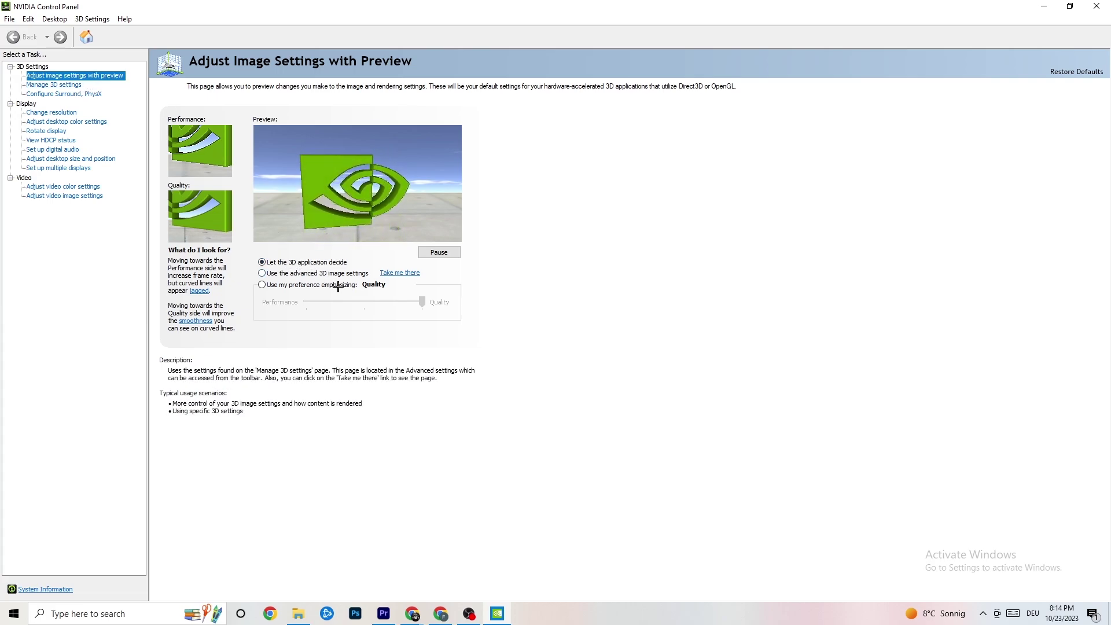
mouse_move(304, 306)
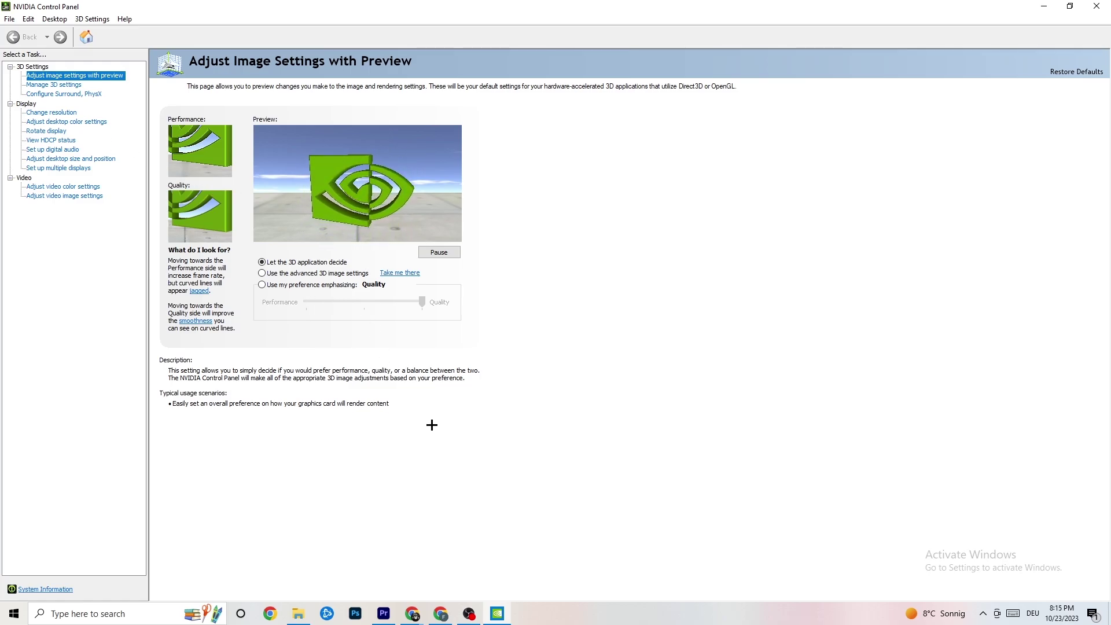
click(47, 114)
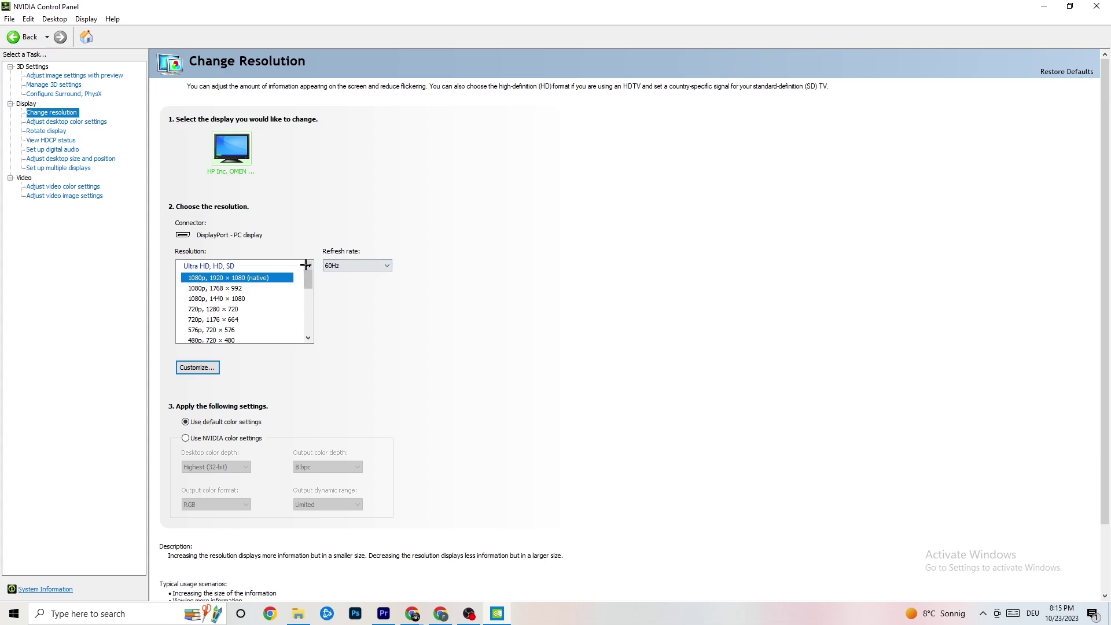
scroll(309, 298, down, 1)
scroll(308, 298, up, 1)
key(alt+F4)
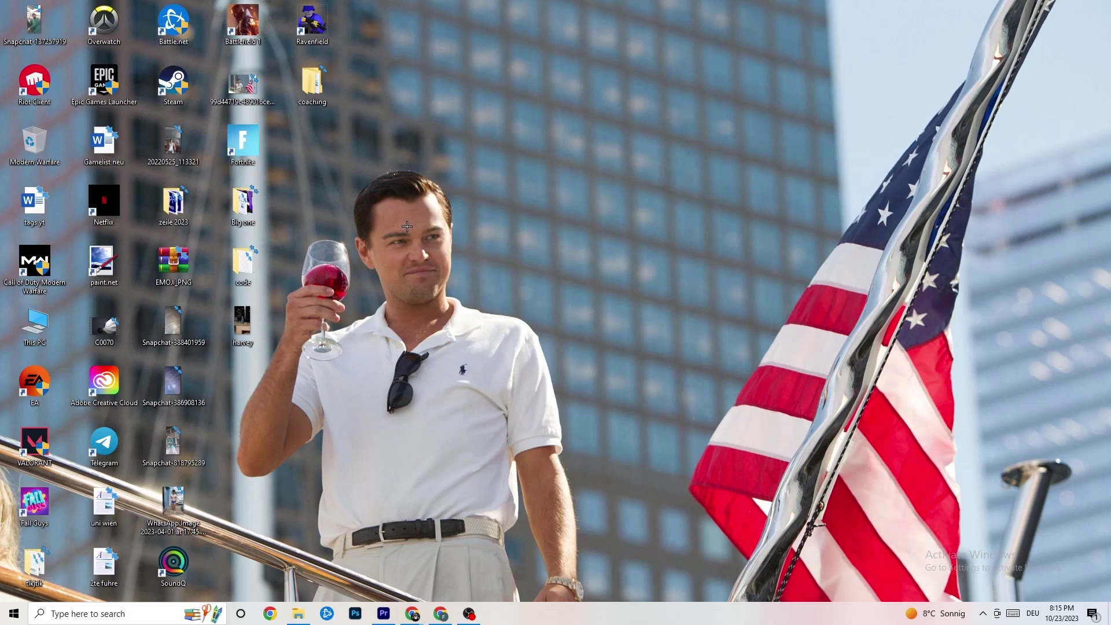
Show the computer's sleep, shut down and restart options and leave without choosing one.
click(14, 614)
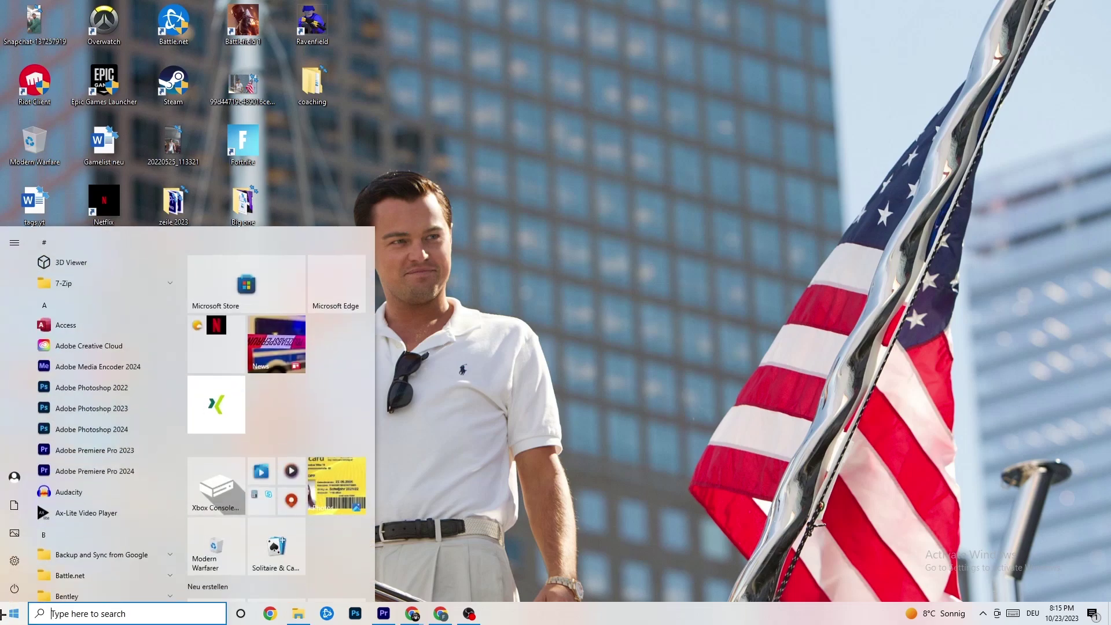
click(17, 588)
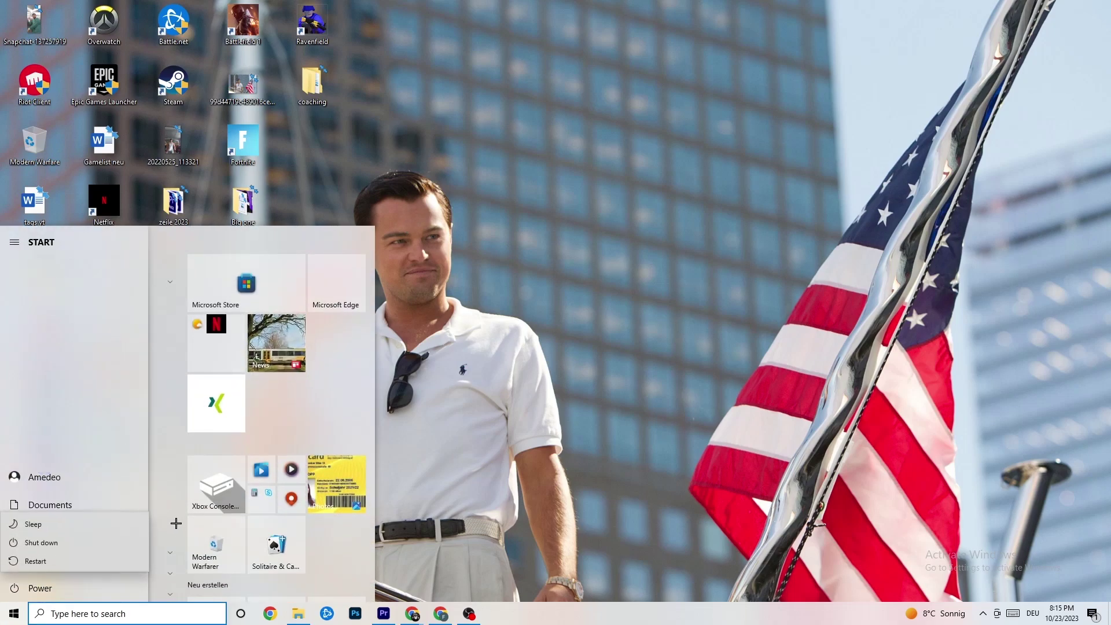
click(608, 262)
click(608, 262)
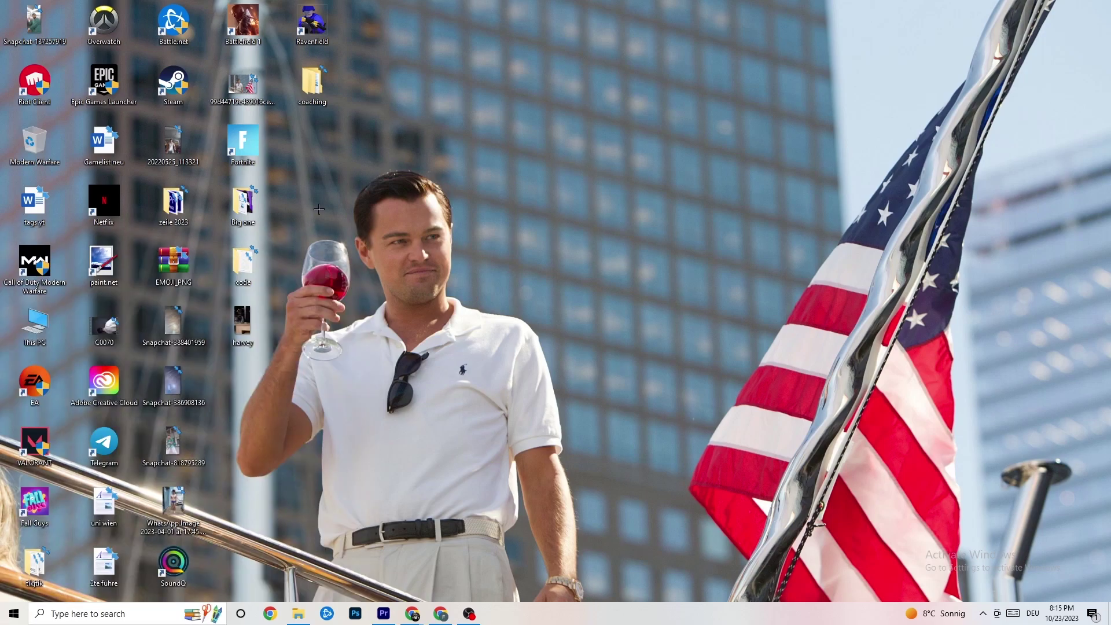